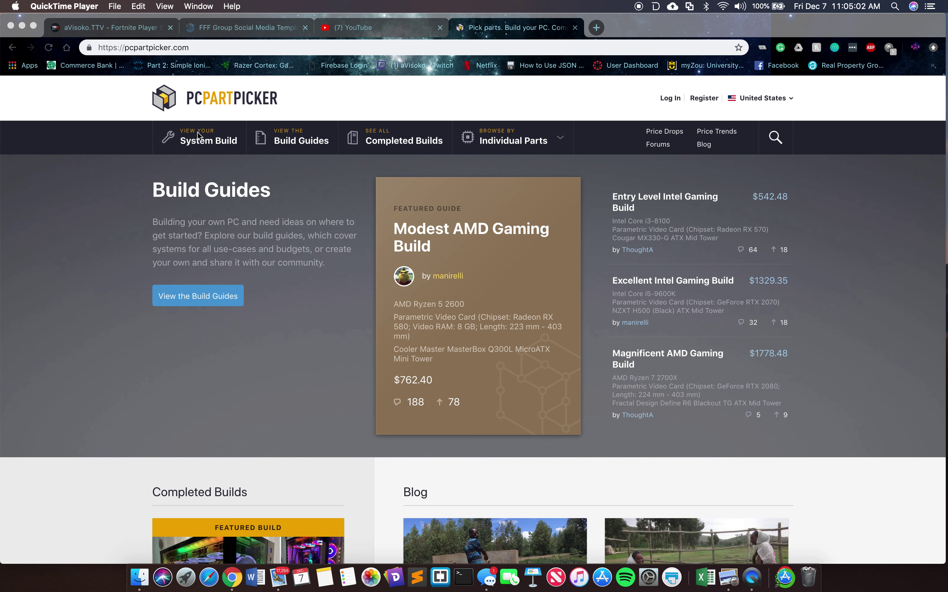
Step: Bring Chrome forward and review the current System Build part list
left_click(180, 136)
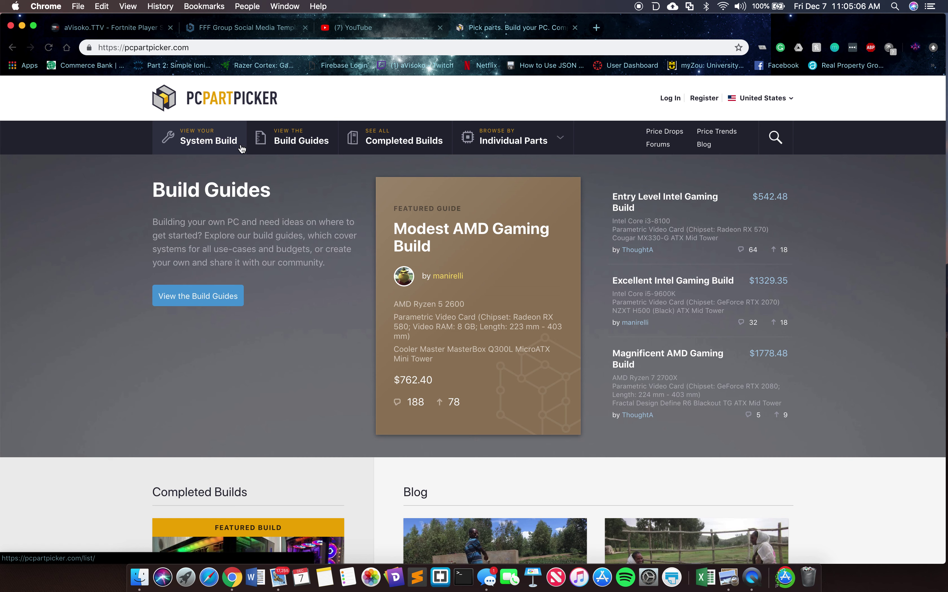
left_click(213, 142)
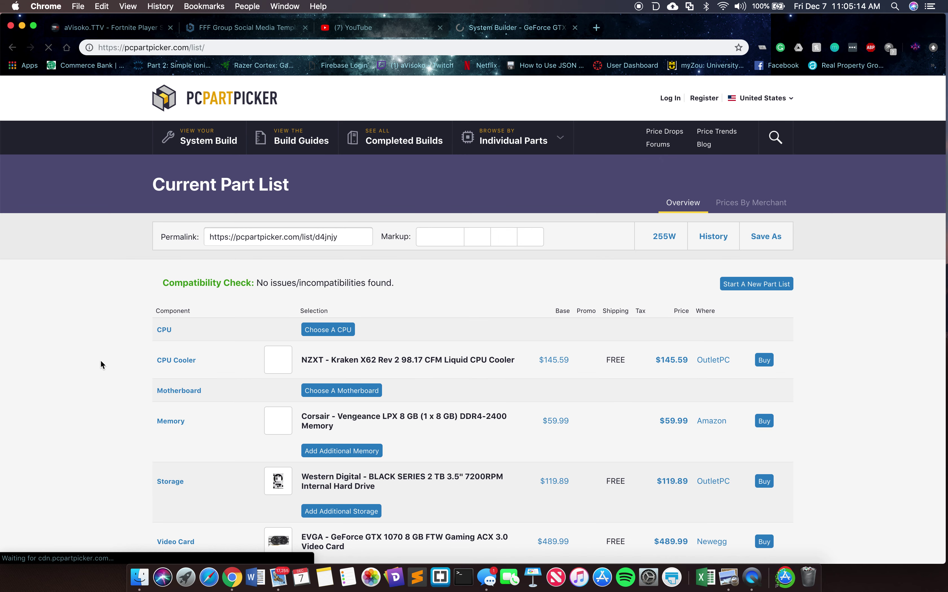
scroll(129, 397, "down", 10)
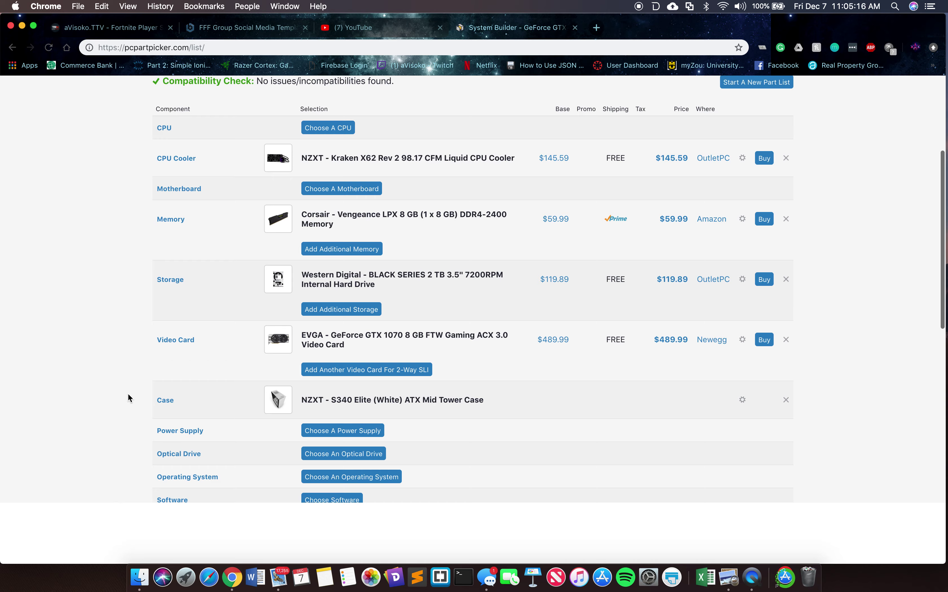
scroll(128, 393, "down", 4)
scroll(128, 394, "up", 10)
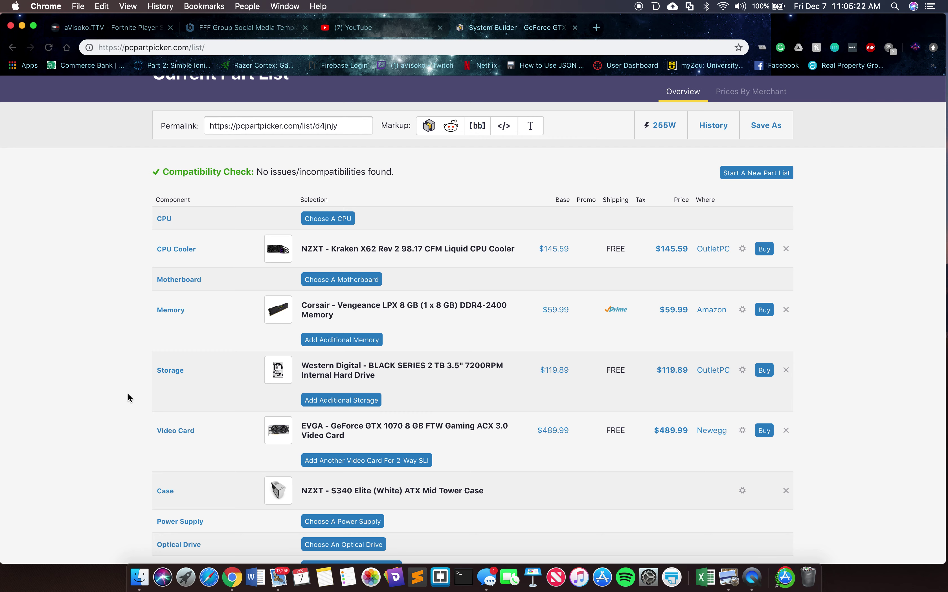
Step: Start a new, empty part list and look over its component categories
left_click(765, 175)
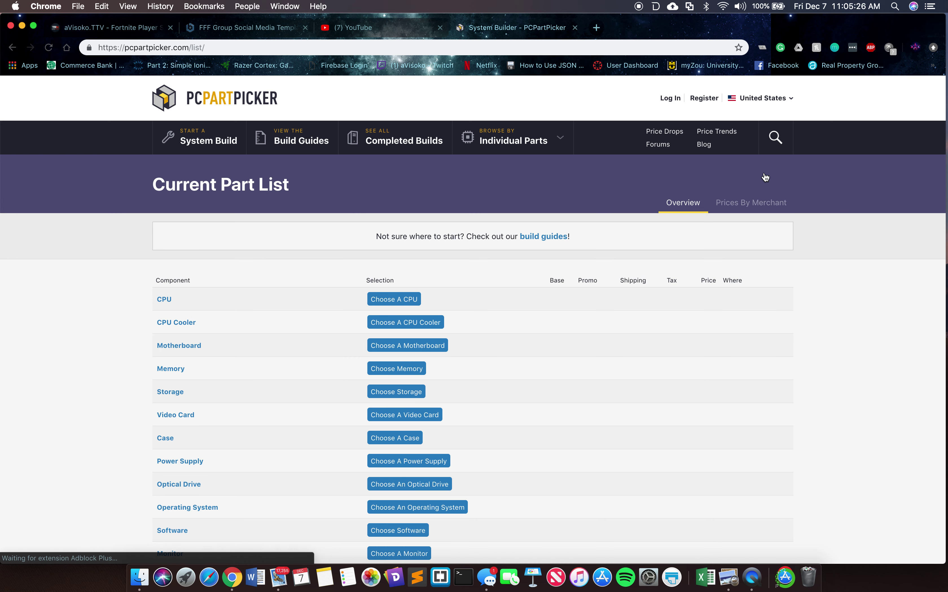
scroll(877, 443, "down", 8)
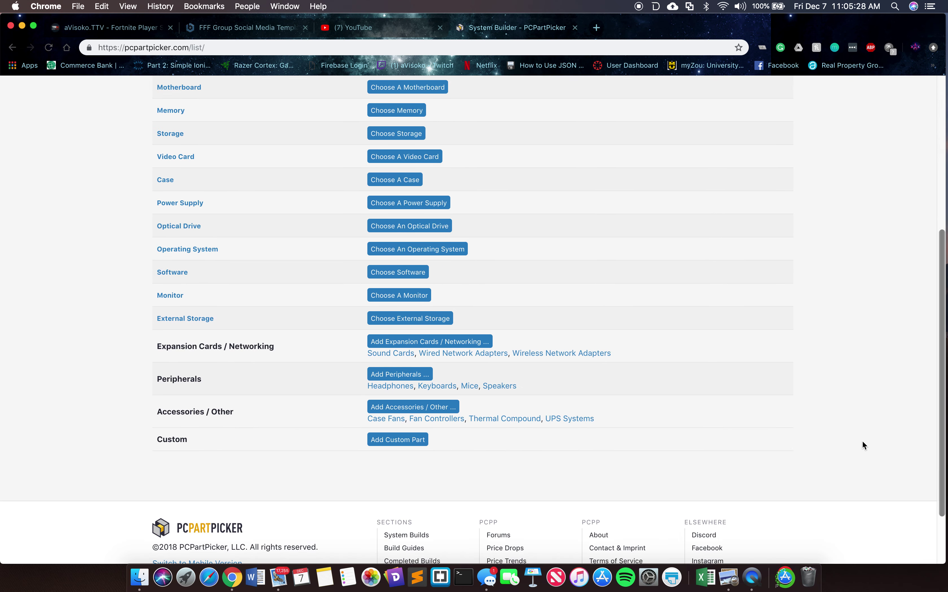
scroll(862, 444, "up", 4)
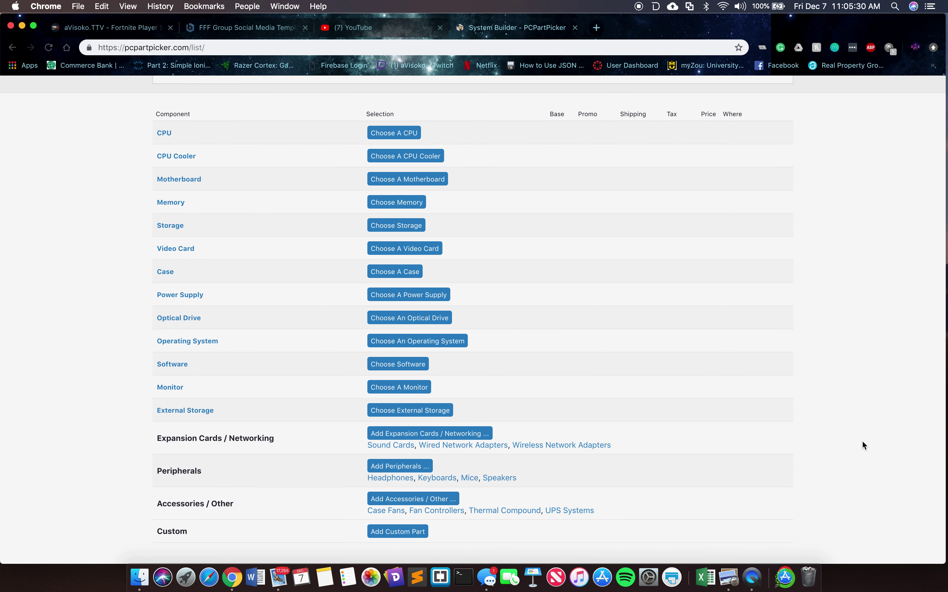
scroll(863, 446, "up", 3)
scroll(864, 446, "down", 2)
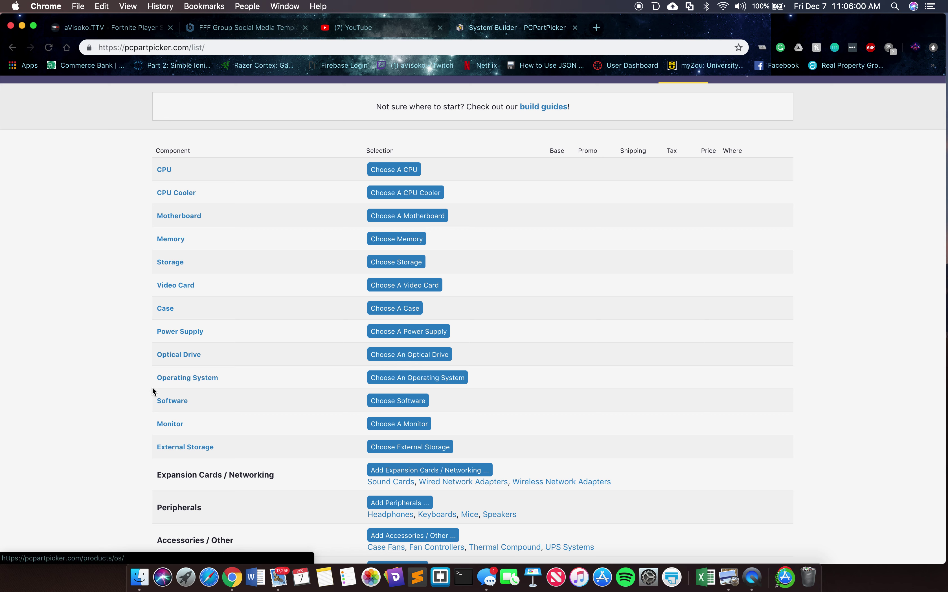
Step: Filter cases to NZXT and add the NZXT S340 Elite (White) ATX Mid Tower case
left_click(401, 309)
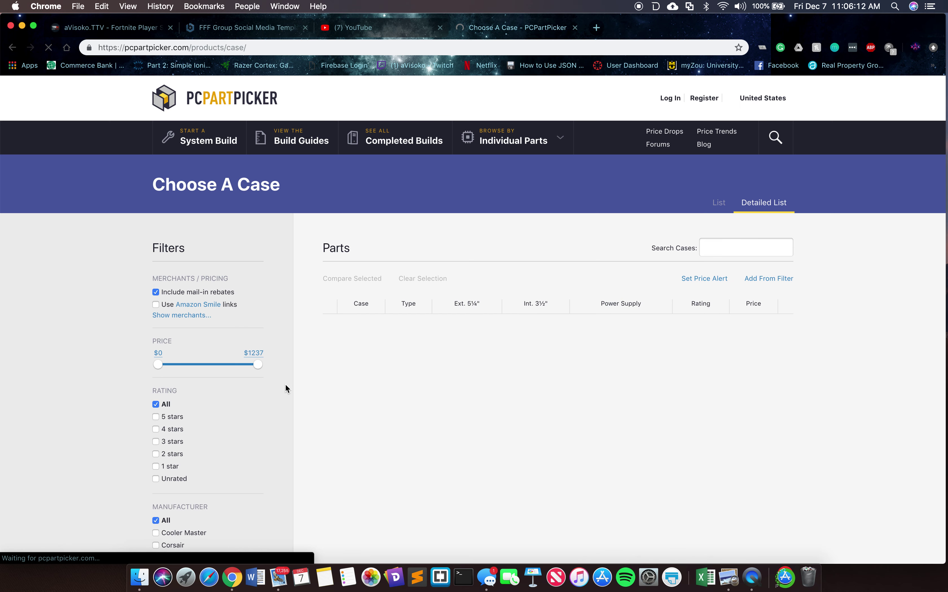
scroll(268, 475, "down", 5)
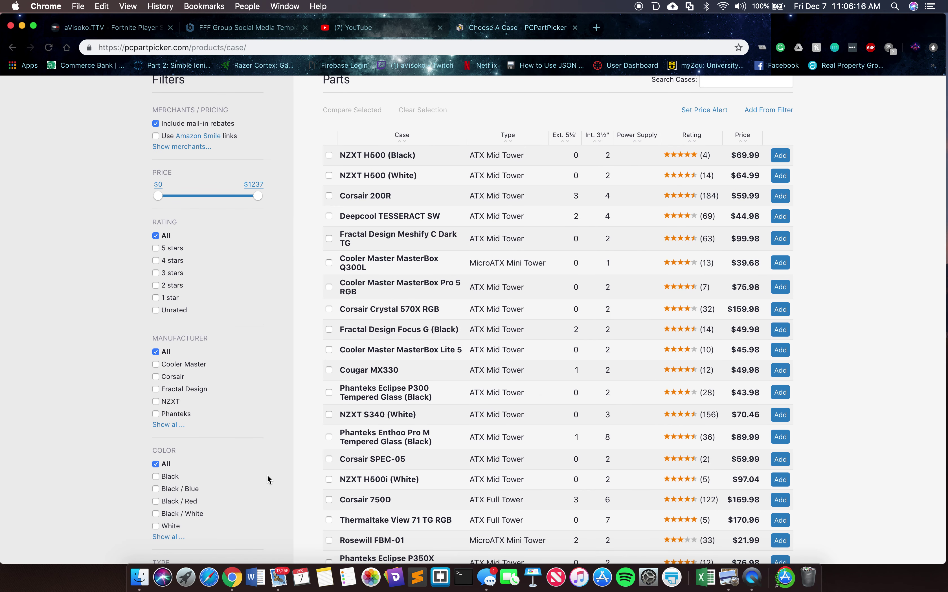
left_click(159, 401)
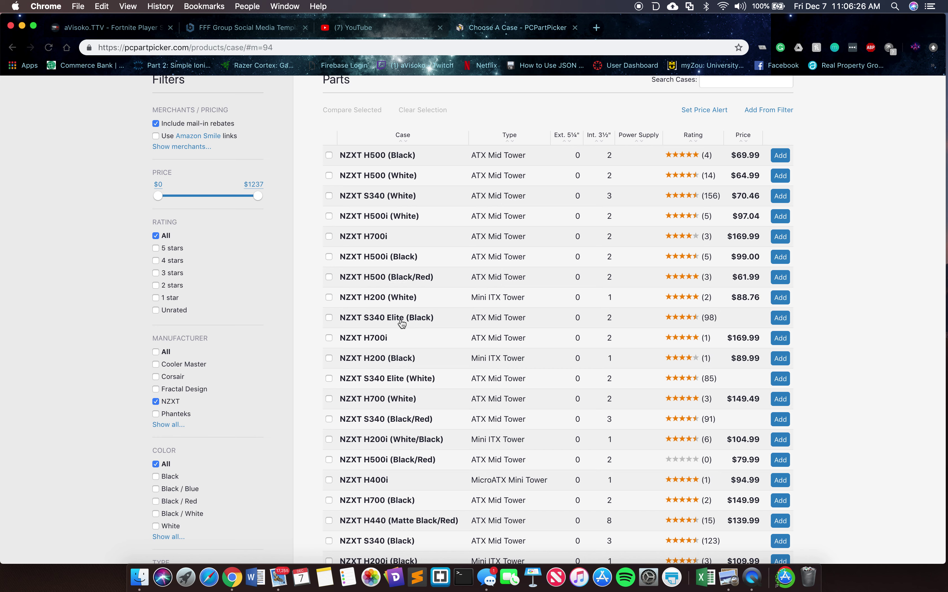
left_click(386, 379)
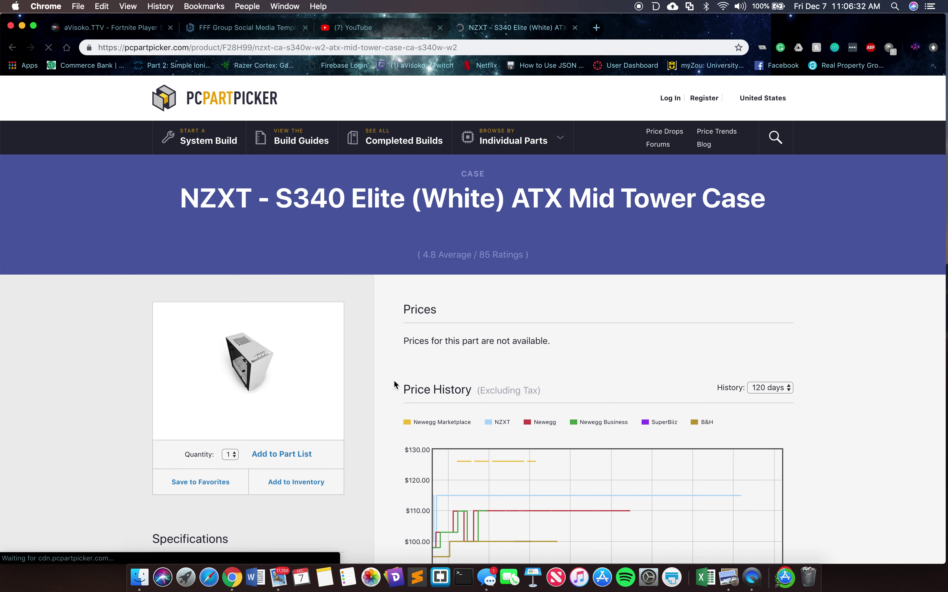
scroll(362, 460, "down", 5)
scroll(362, 460, "up", 1)
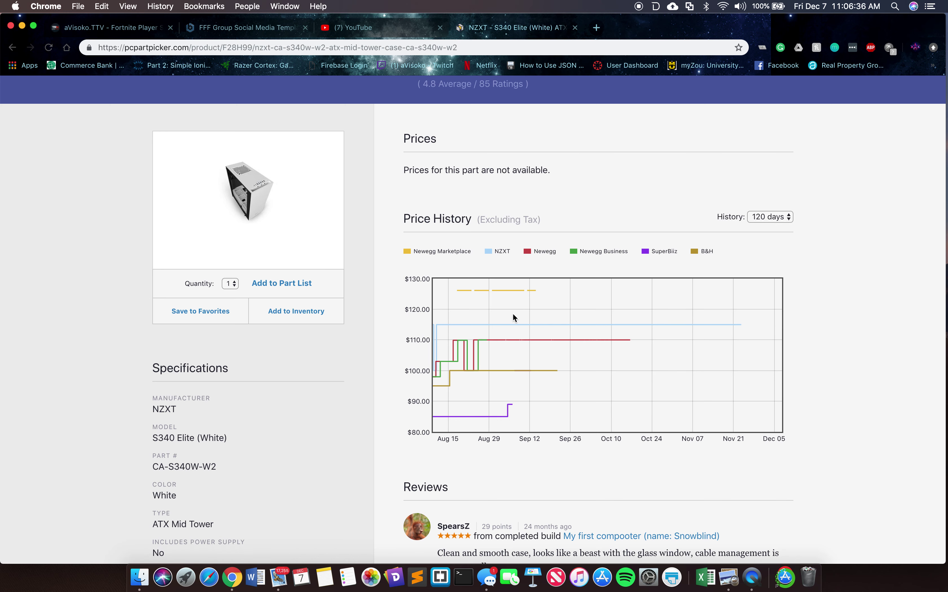
scroll(379, 451, "down", 4)
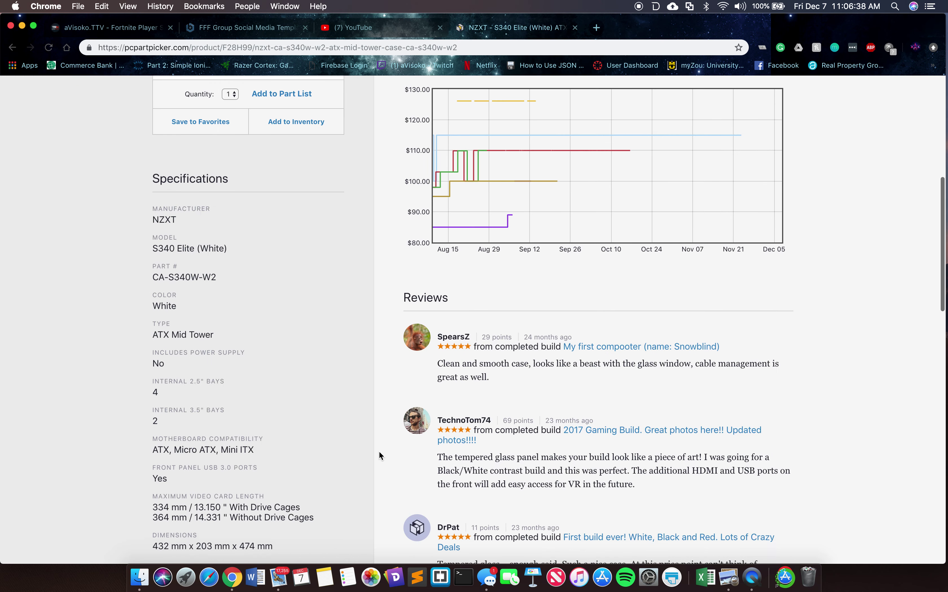
scroll(379, 454, "up", 3)
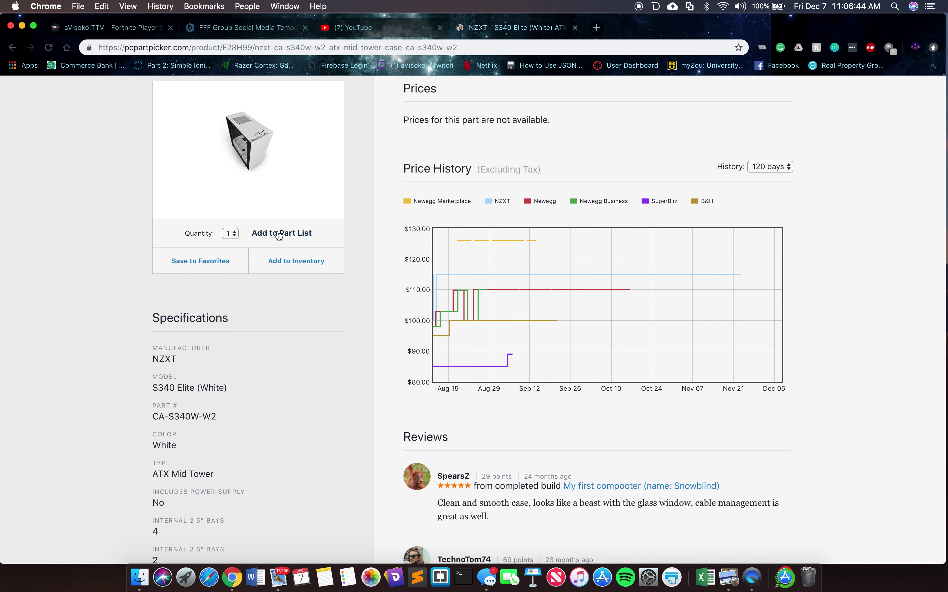
left_click(287, 234)
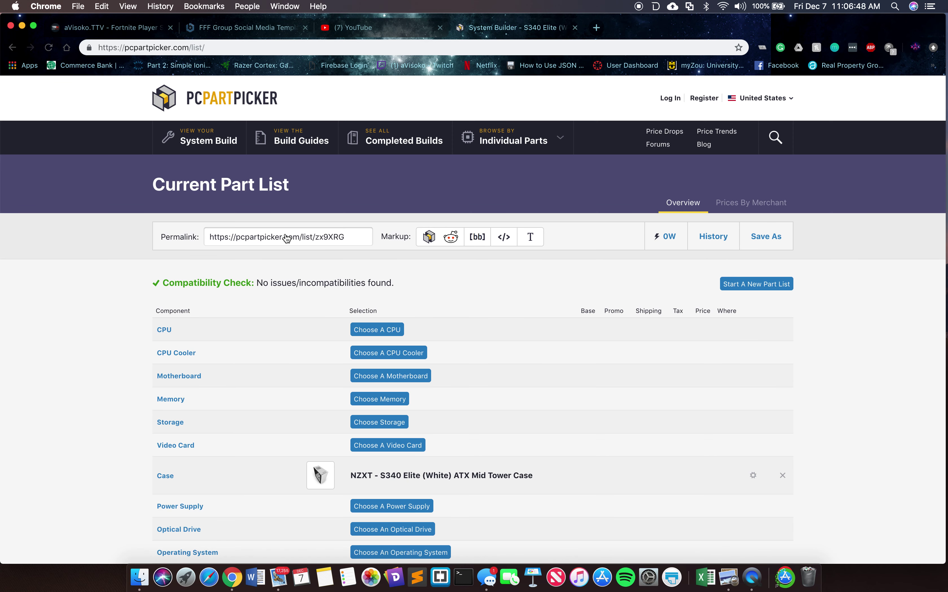
Step: Highlight text on the part list page, then clear the selection
scroll(286, 237, "down", 5)
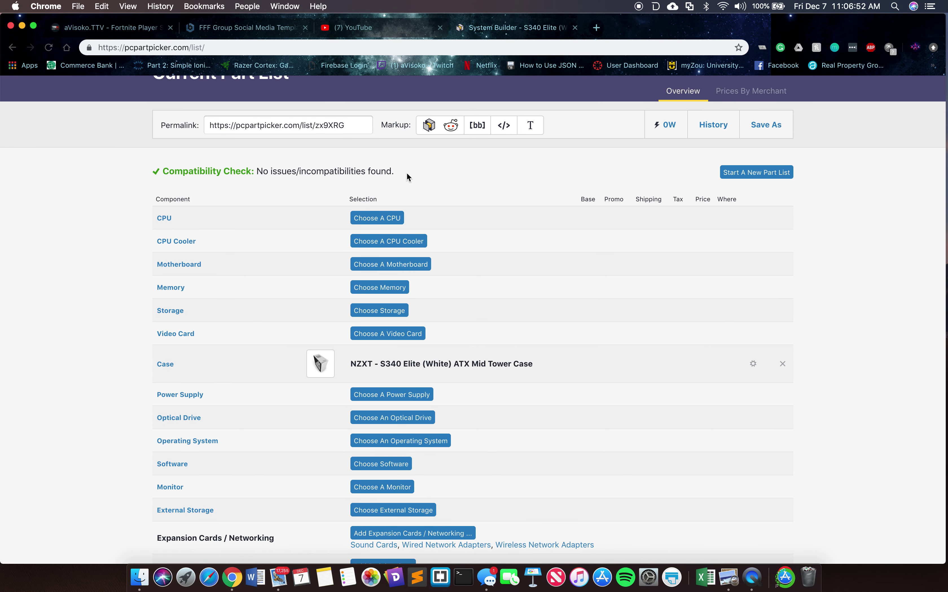
double_click(181, 172)
triple_click(182, 172)
left_click(429, 171)
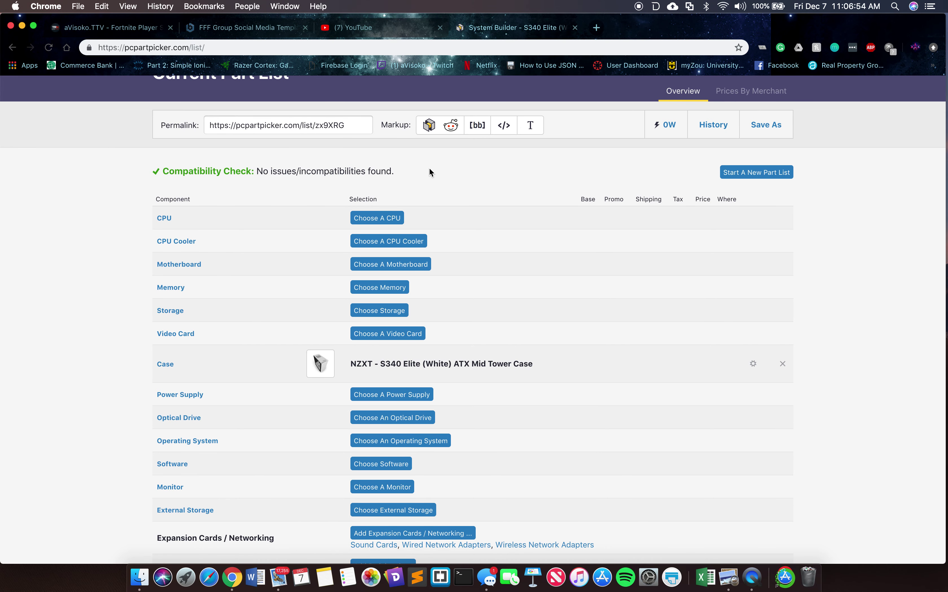
left_click_drag(163, 171, 347, 171)
left_click(394, 168)
Step: Find the MSI B350 PC MATE in the motherboard catalogue and view its details
left_click(387, 265)
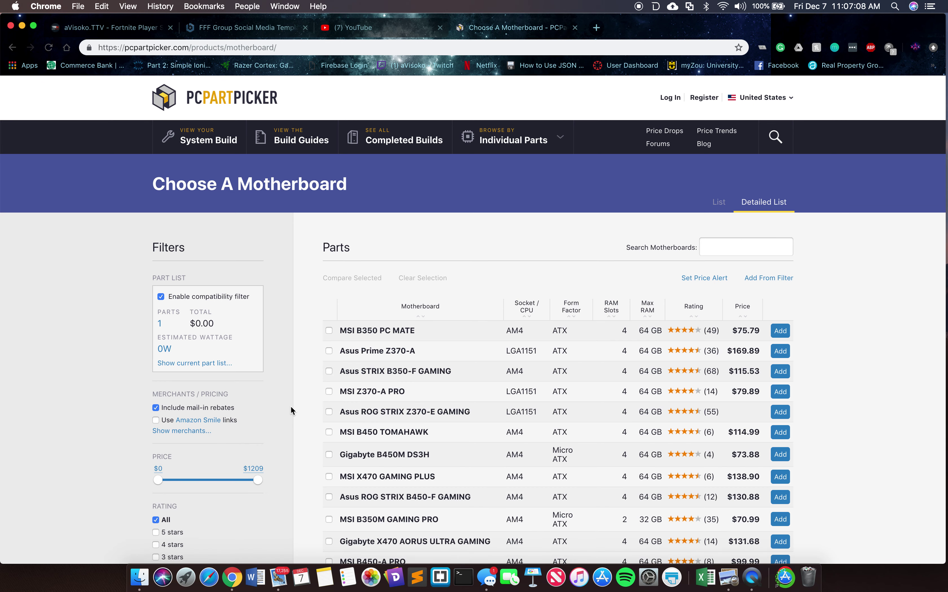
scroll(290, 406, "down", 3)
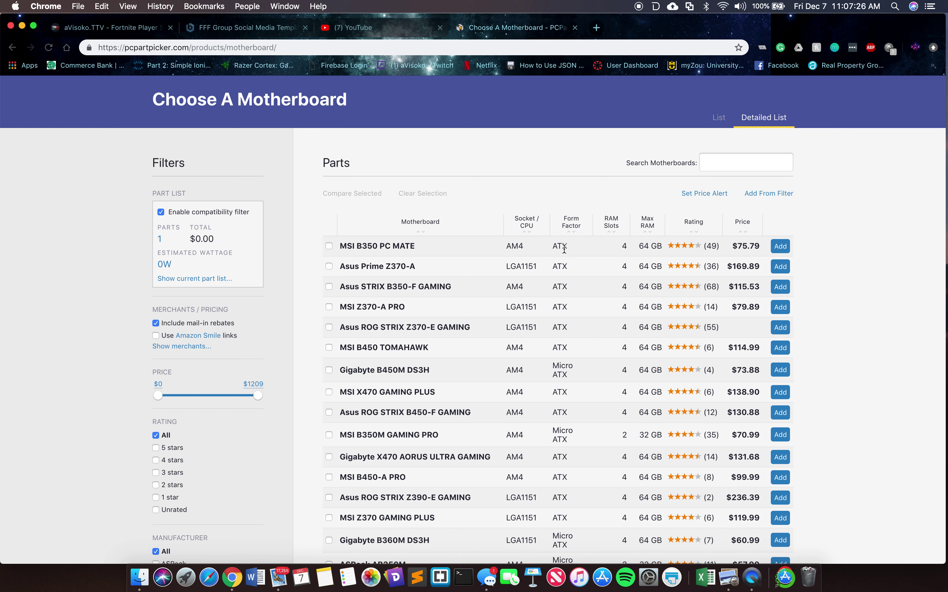
scroll(566, 317, "down", 5)
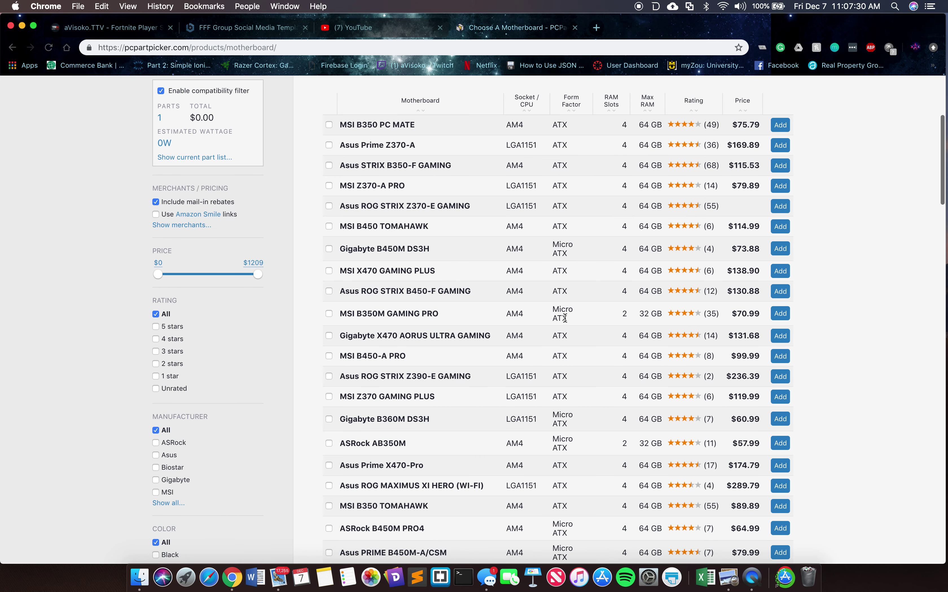
scroll(566, 317, "down", 1)
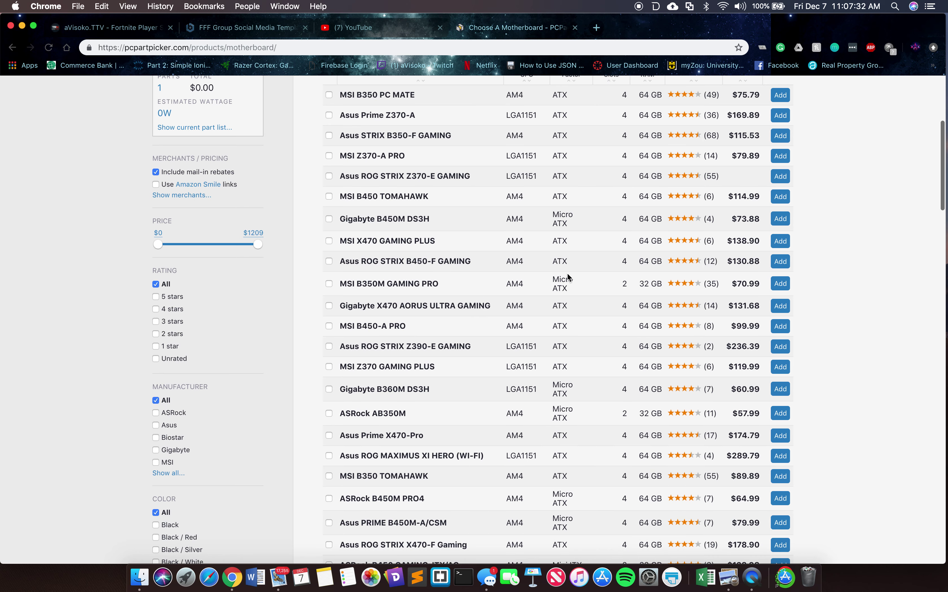
scroll(569, 284, "up", 8)
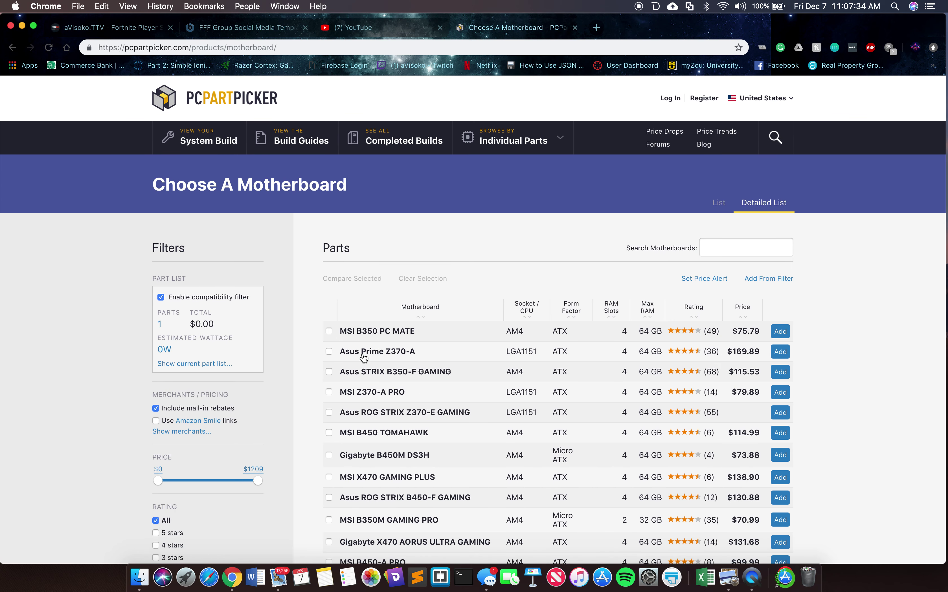
left_click(383, 332)
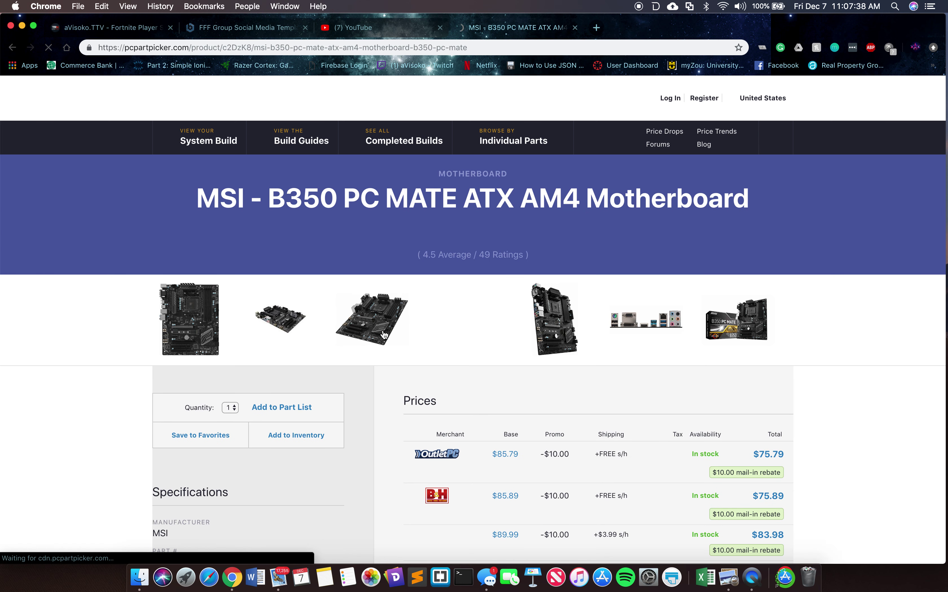
Step: Add the MSI B350 PC MATE ATX AM4 motherboard to the part list
scroll(841, 506, "down", 1)
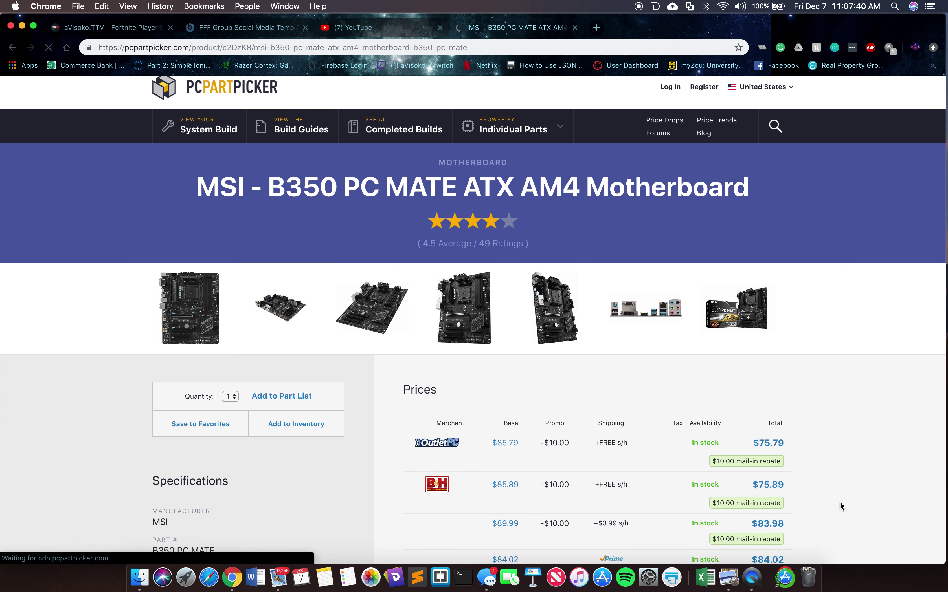
scroll(841, 506, "down", 4)
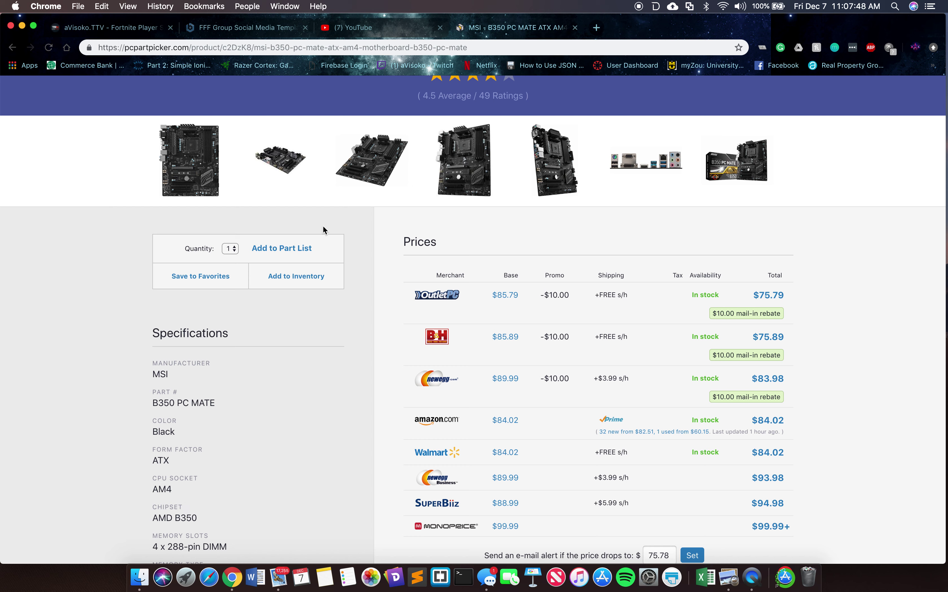
left_click(298, 280)
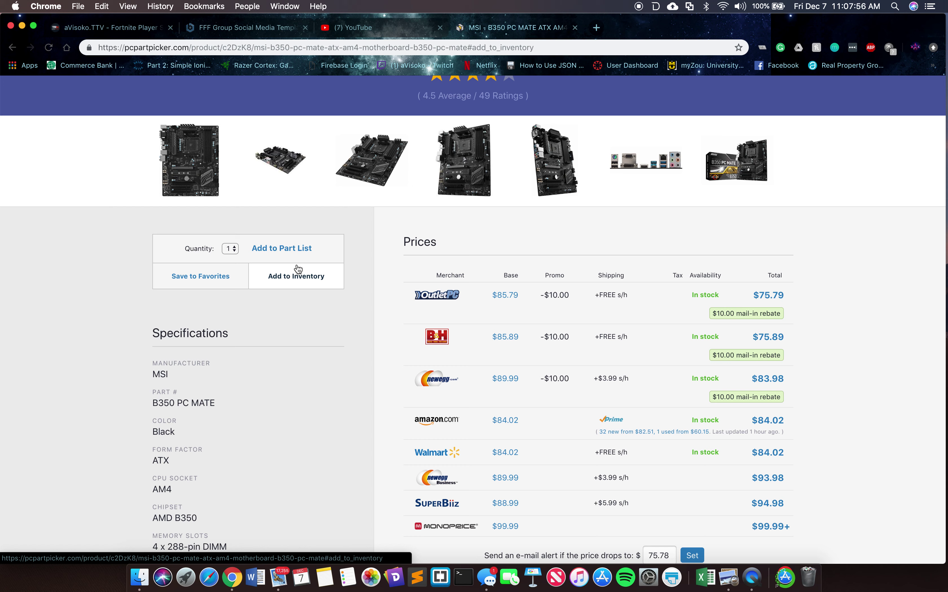
left_click(293, 254)
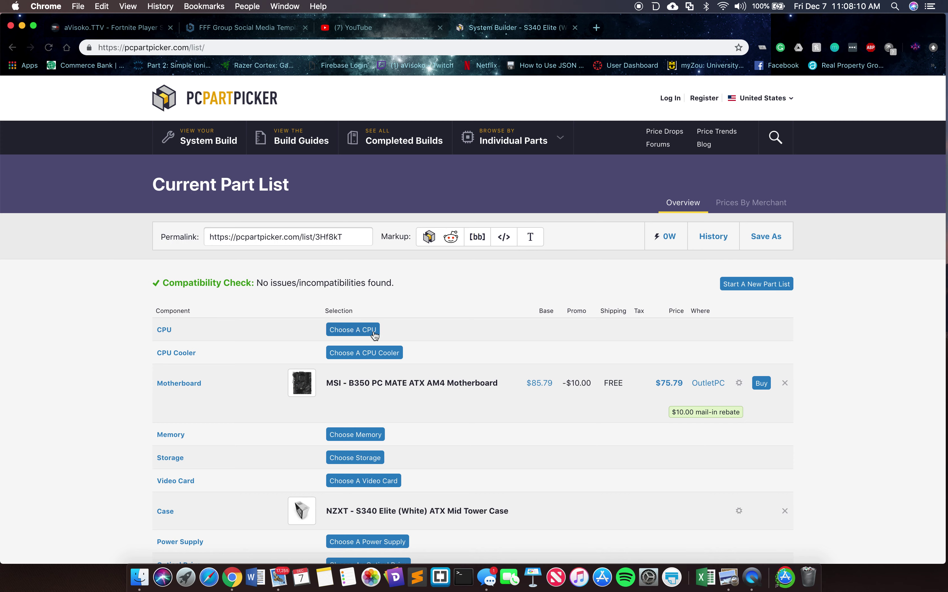
left_click(364, 330)
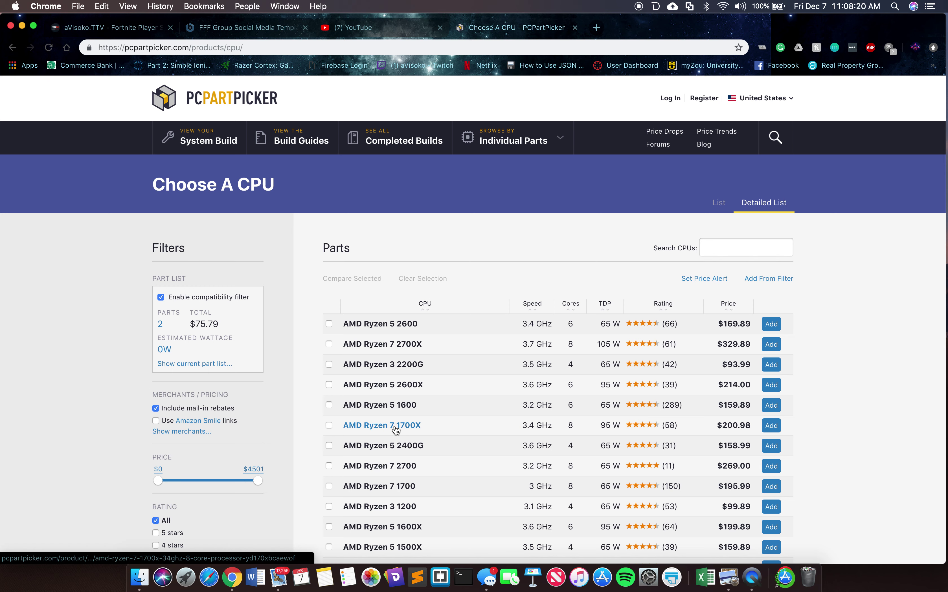
Step: Open the AMD Ryzen 7 1700X product page and read its user reviews
left_click(398, 430)
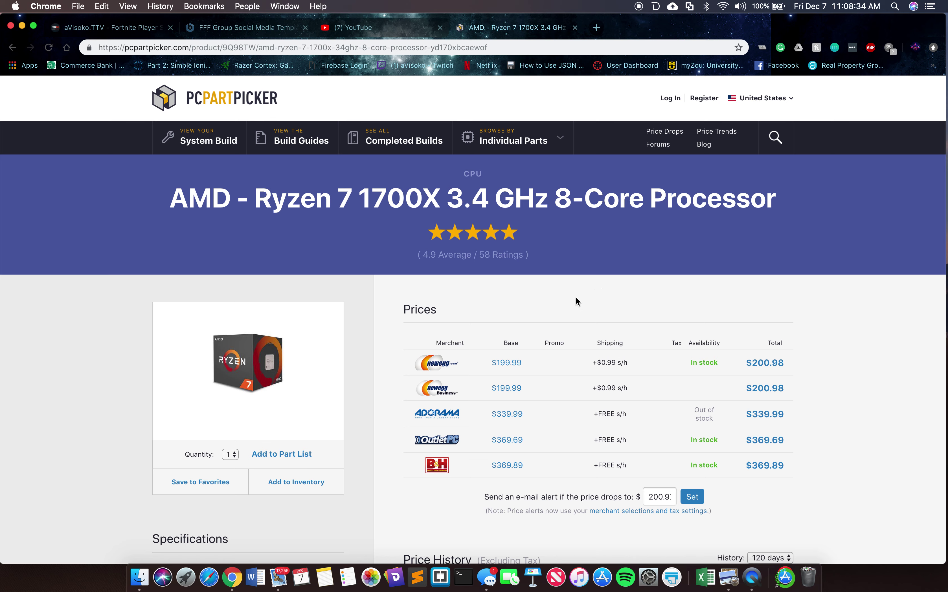
scroll(575, 297, "down", 10)
scroll(576, 299, "down", 7)
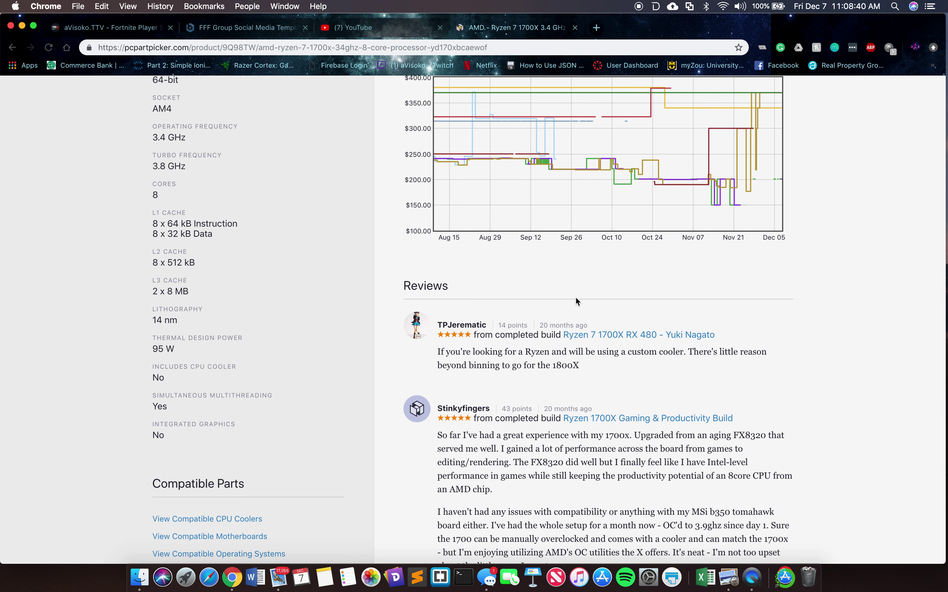
scroll(868, 498, "down", 5)
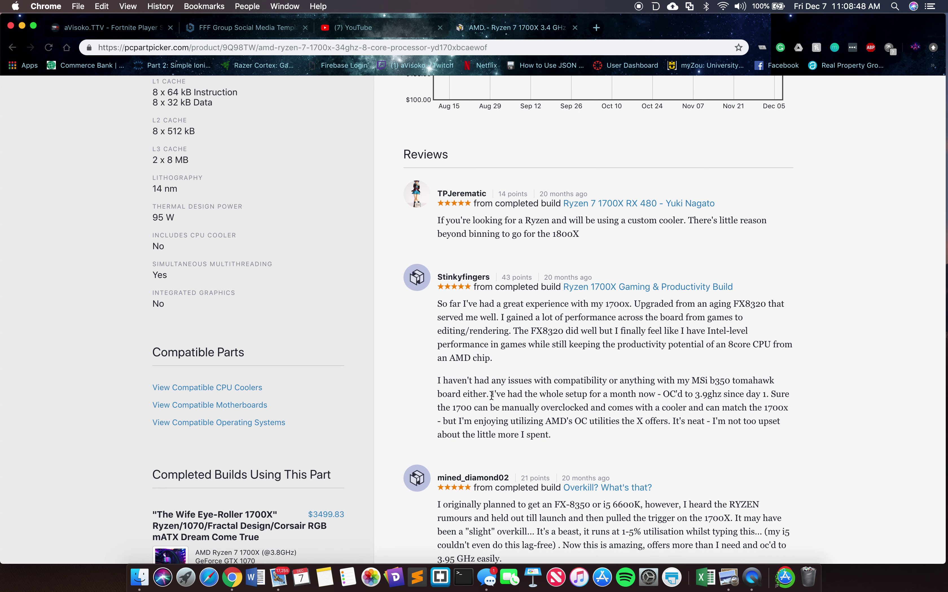
left_click_drag(491, 395, 723, 395)
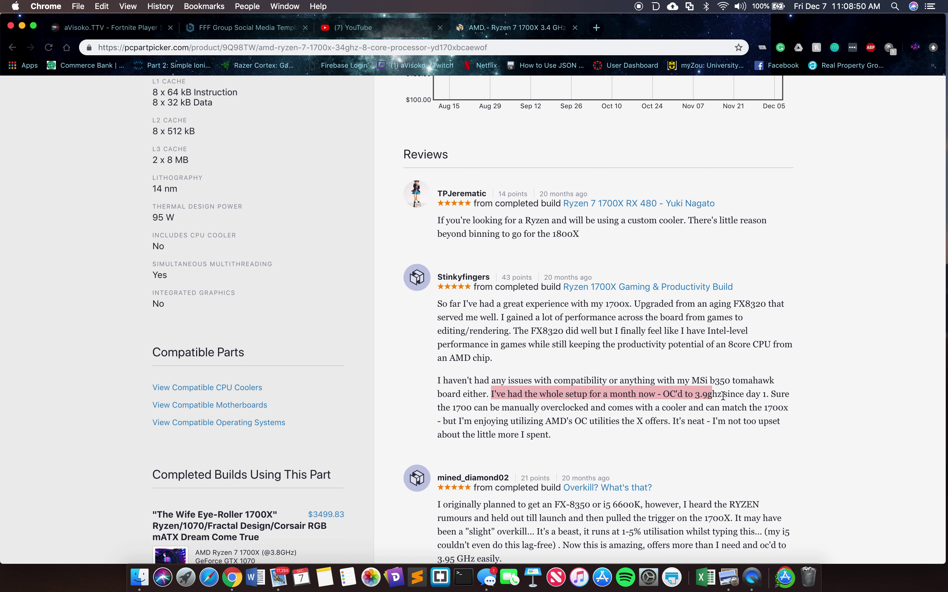
left_click(723, 396)
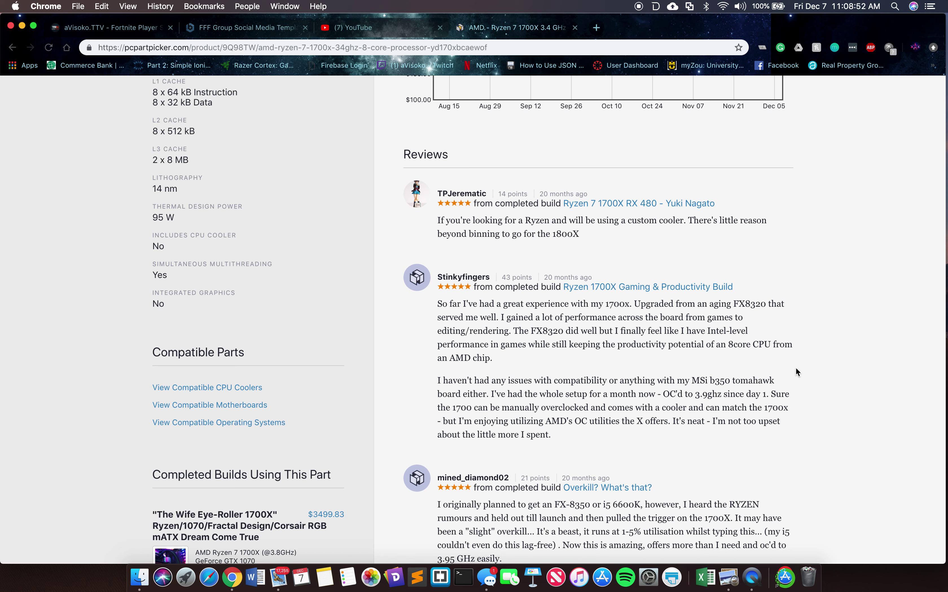
scroll(796, 367, "up", 20)
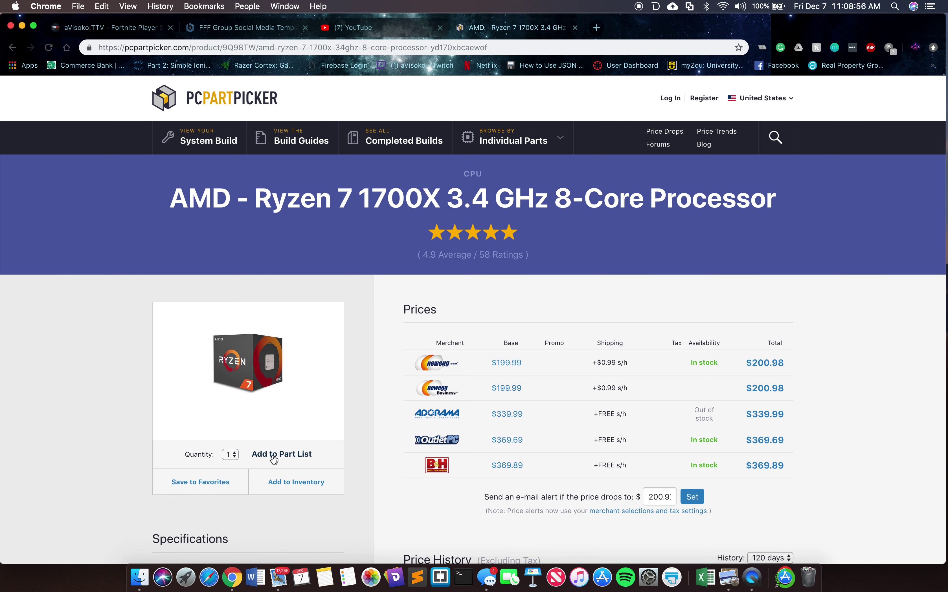
Step: Add the Ryzen 7 1700X and check the missing CPU cooler compatibility warning
left_click(286, 457)
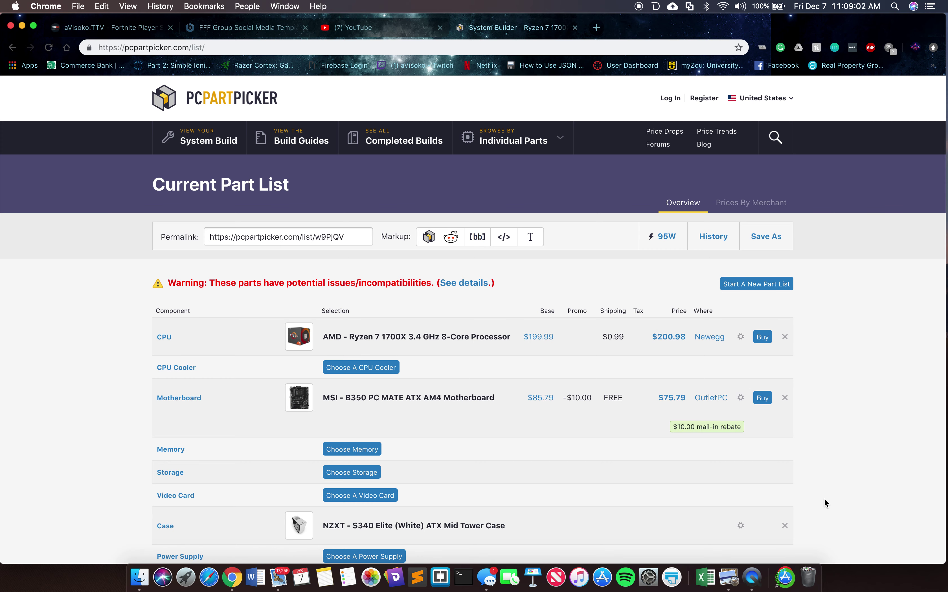
scroll(825, 500, "down", 5)
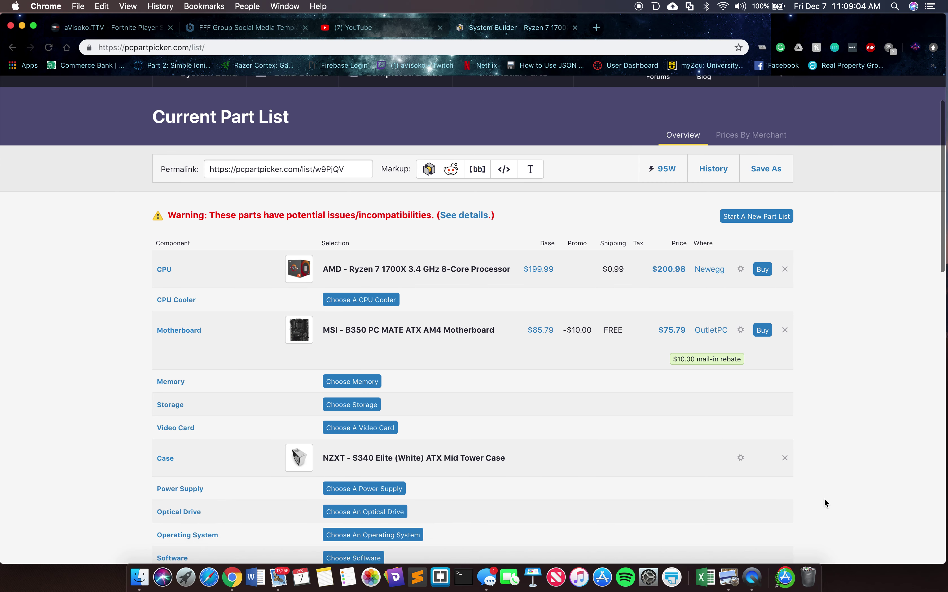
scroll(824, 499, "down", 1)
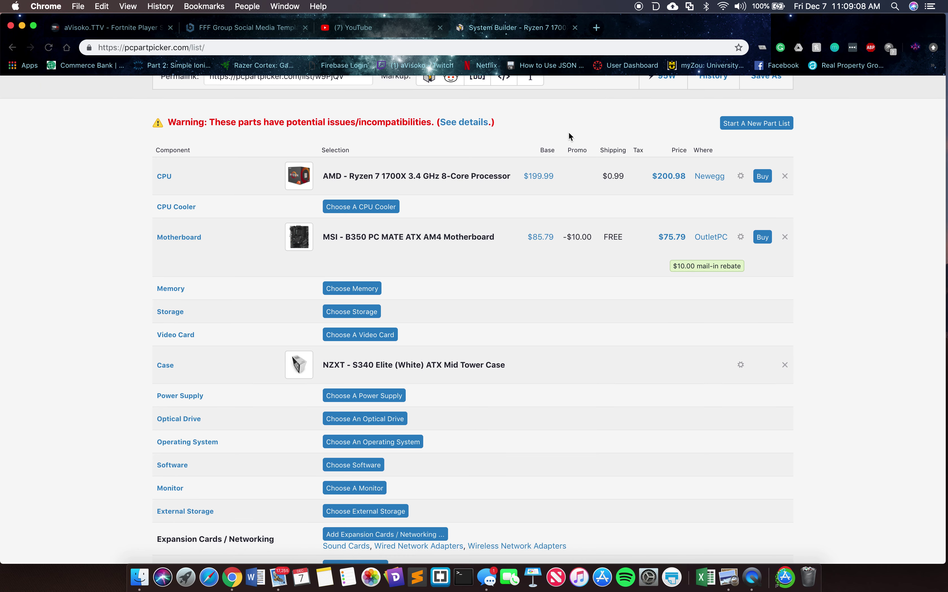
left_click(472, 122)
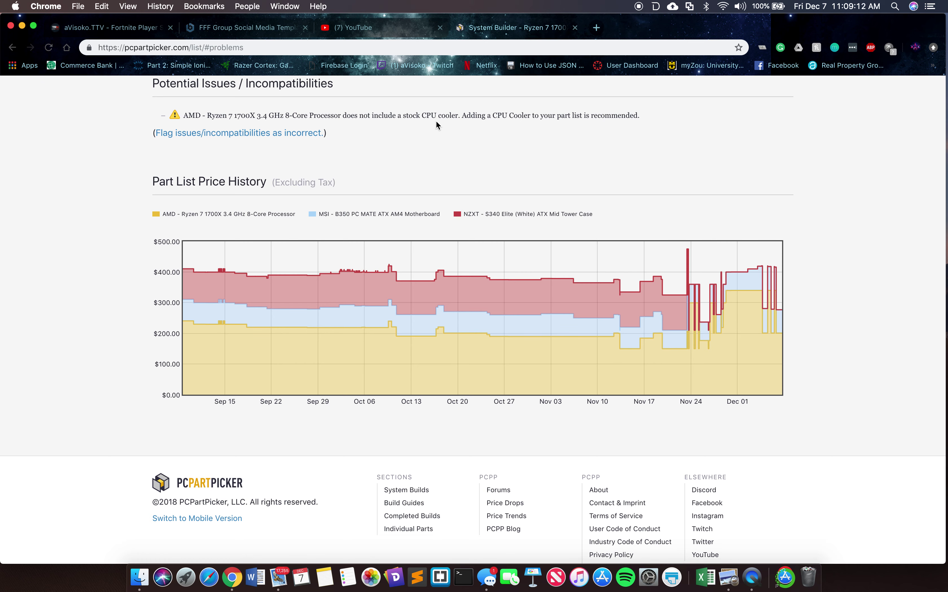
left_click(13, 47)
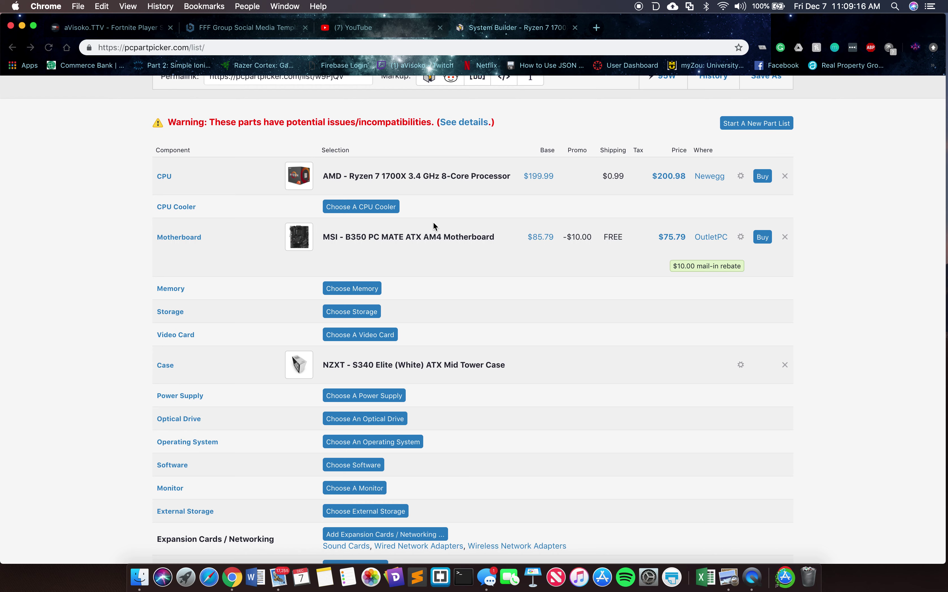
left_click(389, 207)
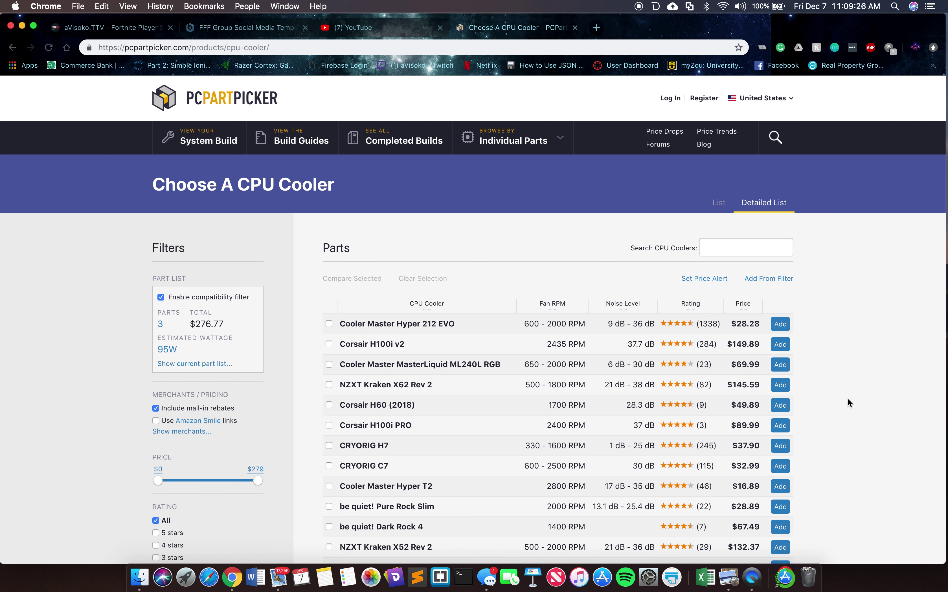
Step: Filter CPU coolers to NZXT and open the Kraken X62 Rev 2 details
scroll(847, 398, "down", 3)
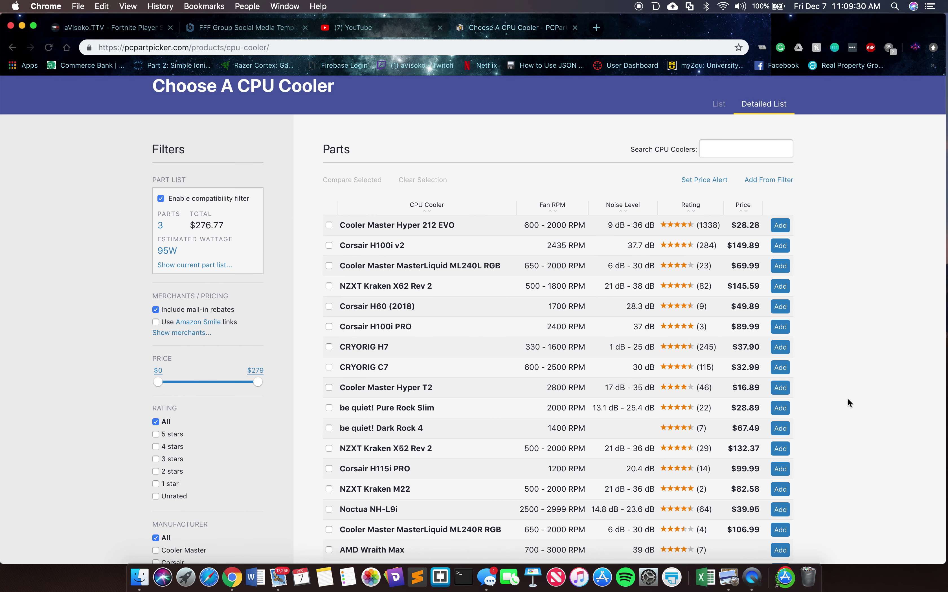
scroll(847, 398, "down", 1)
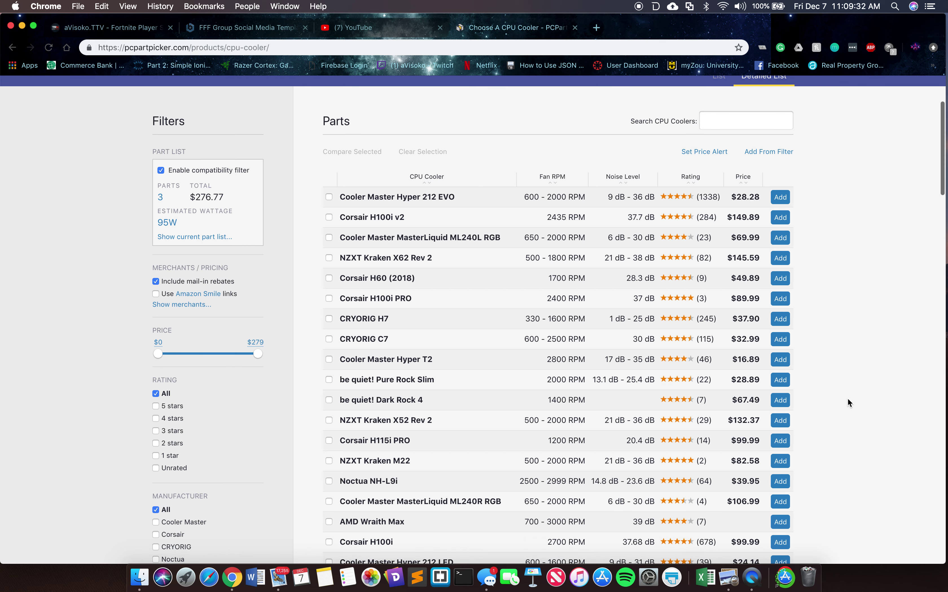
scroll(847, 398, "down", 3)
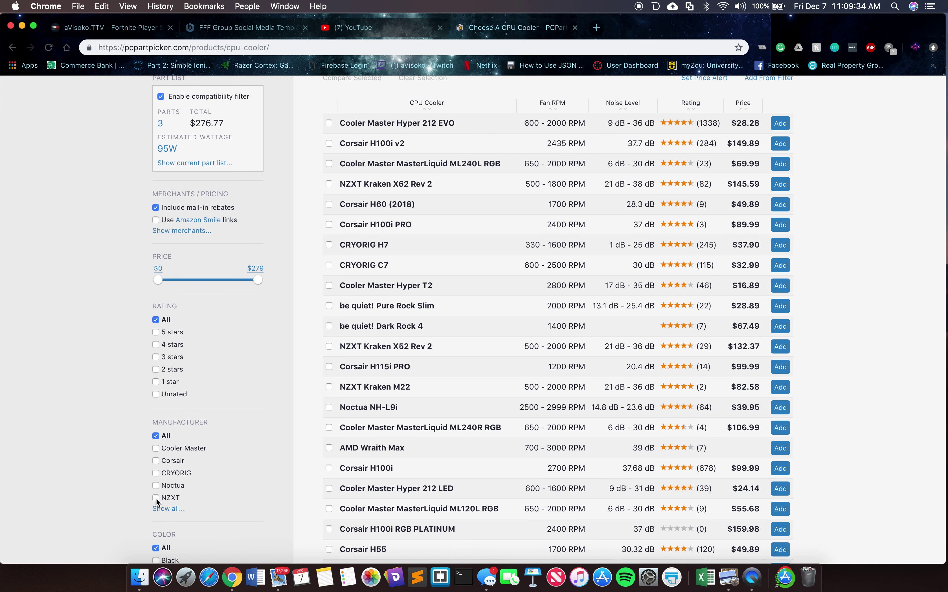
left_click(155, 498)
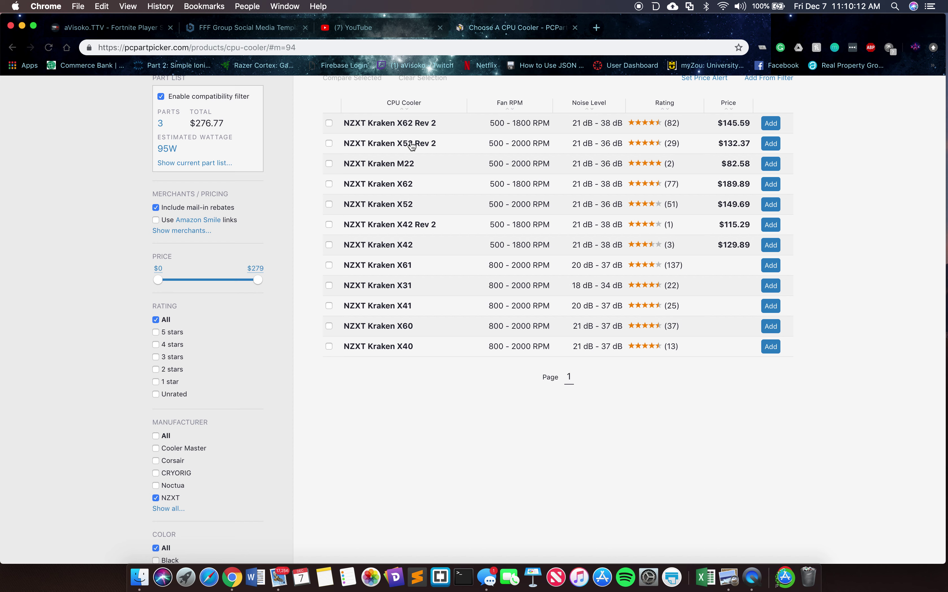
left_click(423, 125)
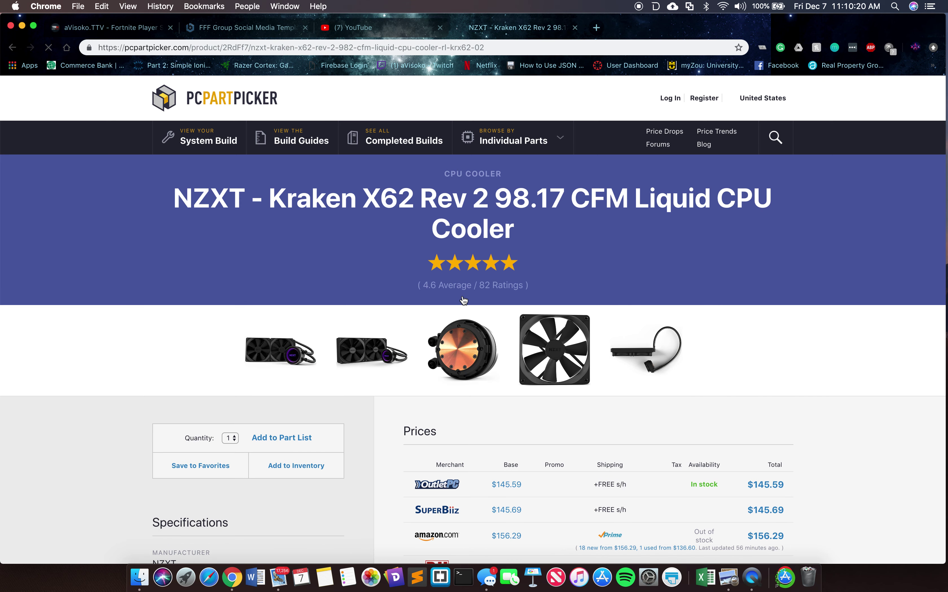
Step: Add the NZXT Kraken X62 Rev 2 liquid cooler and review the updated part list
scroll(463, 300, "down", 3)
scroll(464, 300, "down", 3)
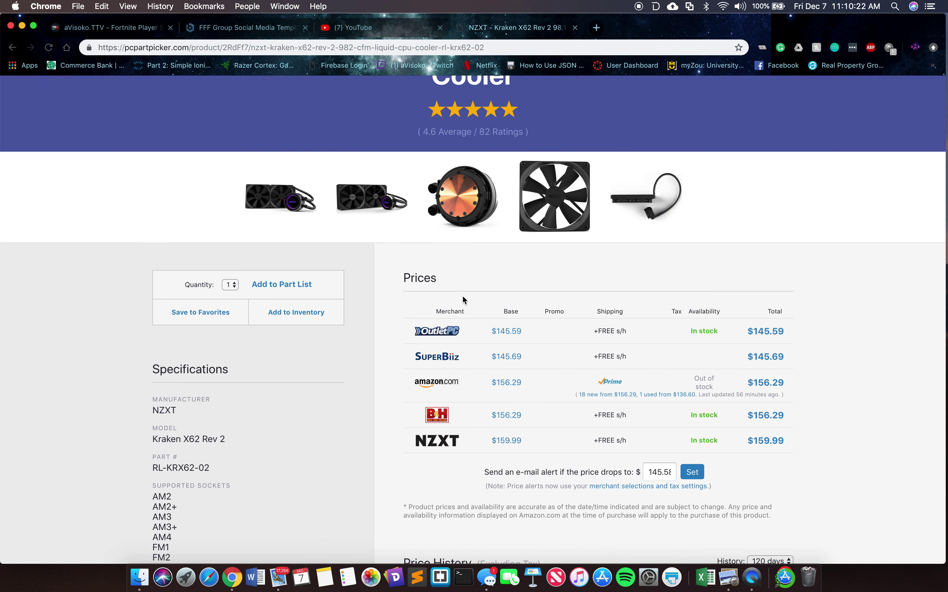
left_click(295, 289)
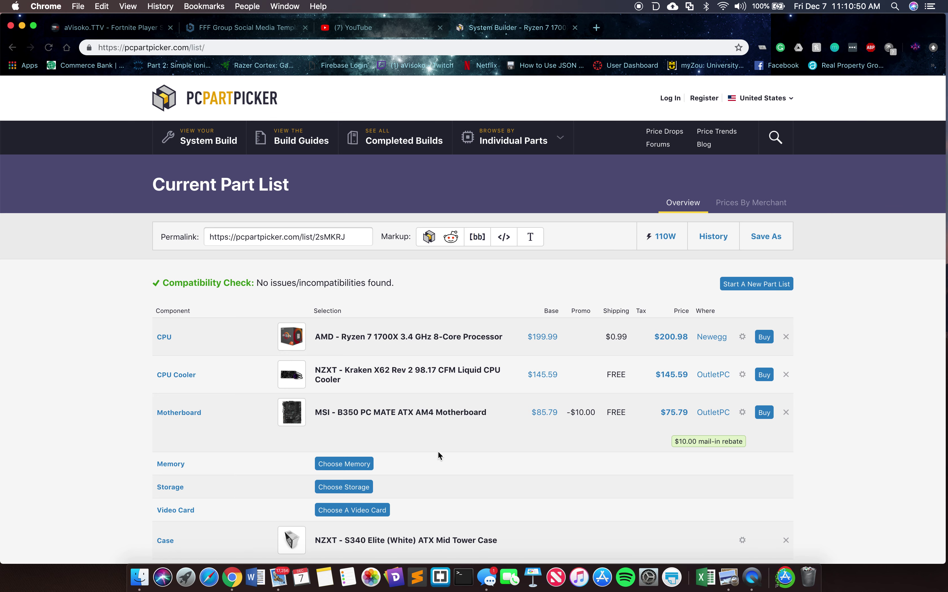
scroll(416, 464, "down", 5)
scroll(417, 463, "down", 3)
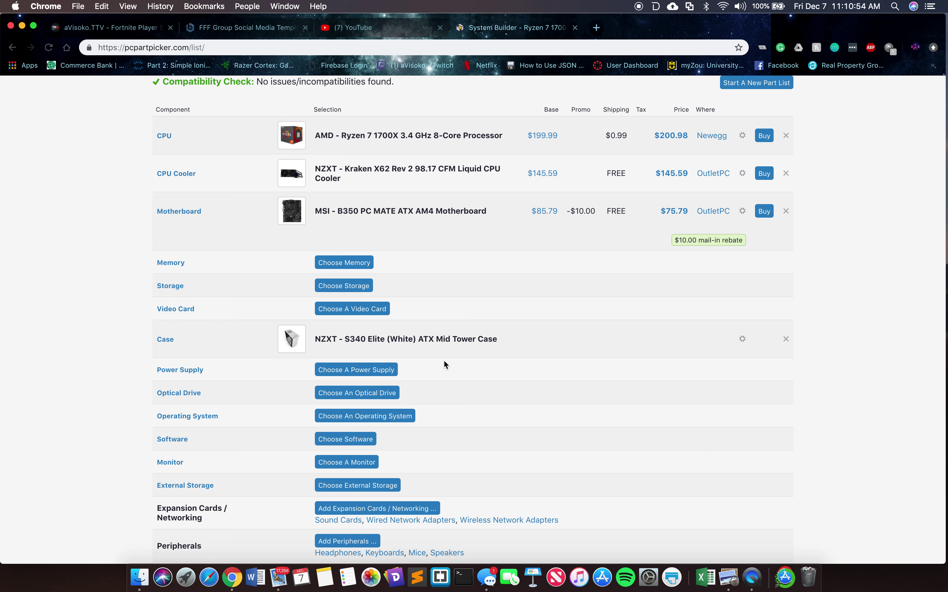
scroll(445, 365, "down", 1)
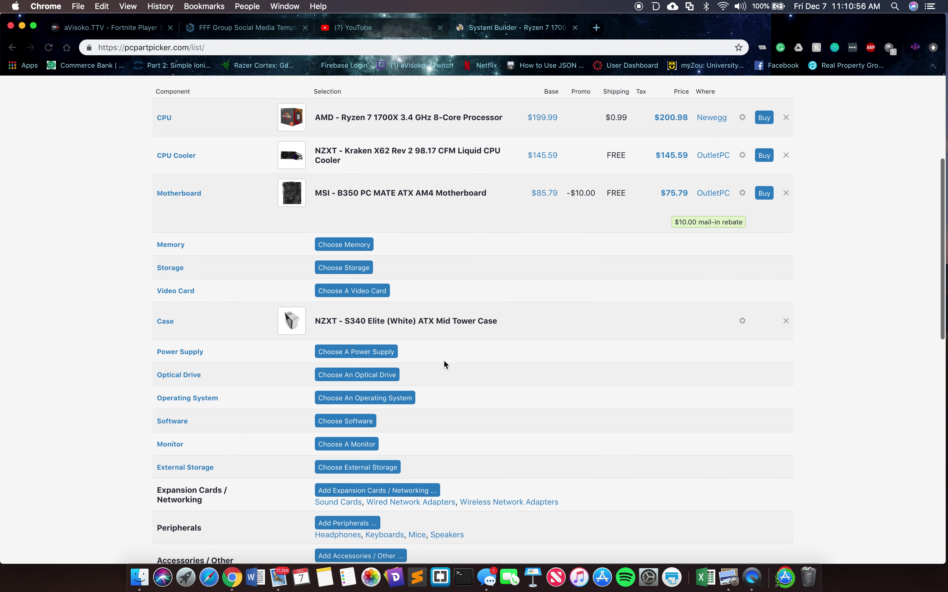
scroll(443, 360, "down", 2)
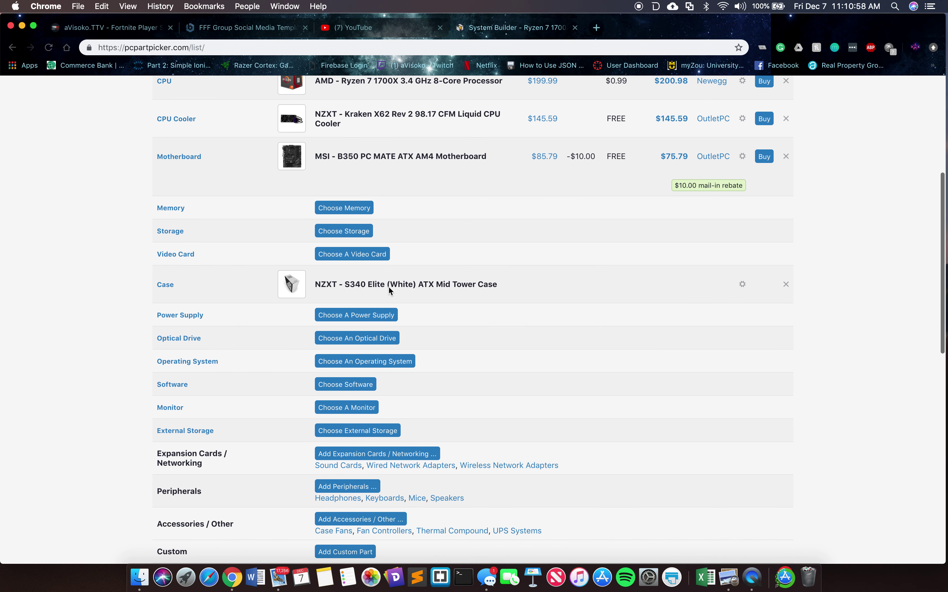
Step: Browse memory filtered to black Corsair modules
left_click(342, 212)
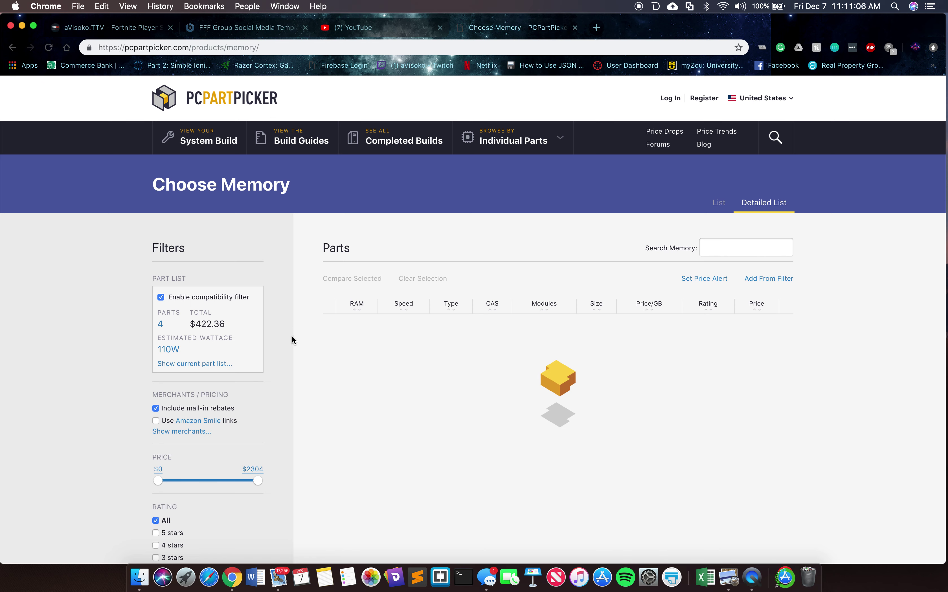
scroll(285, 353, "down", 3)
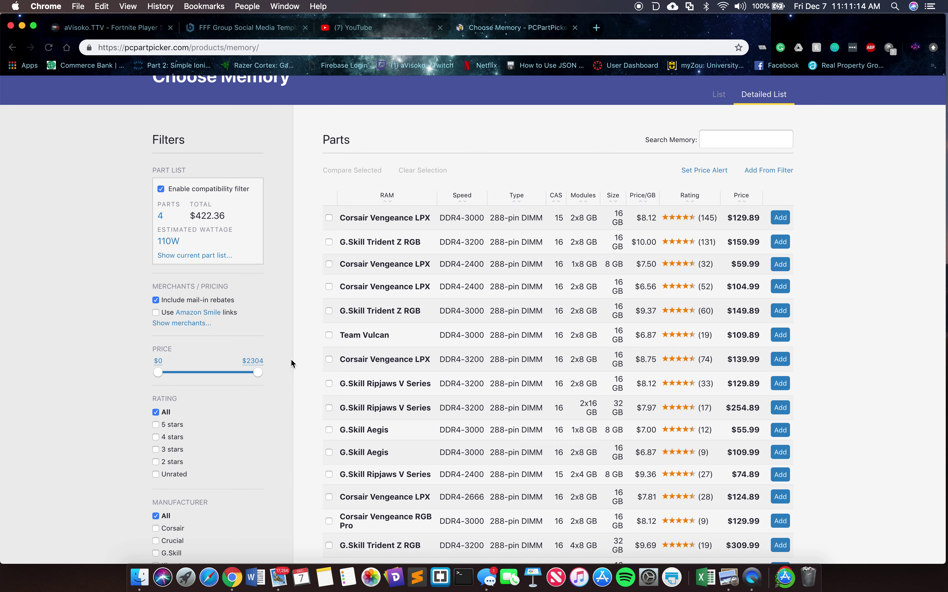
scroll(291, 363, "down", 5)
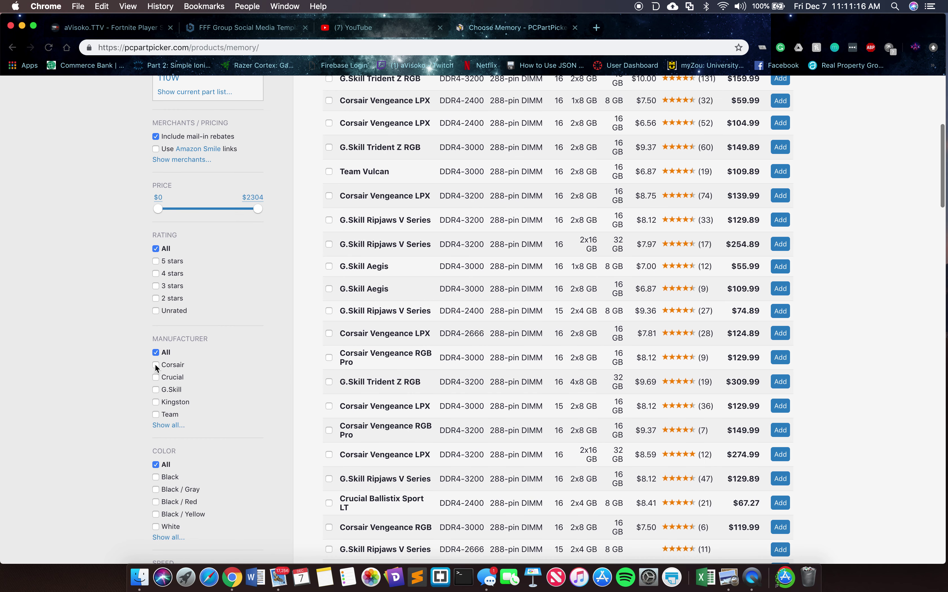
left_click(155, 365)
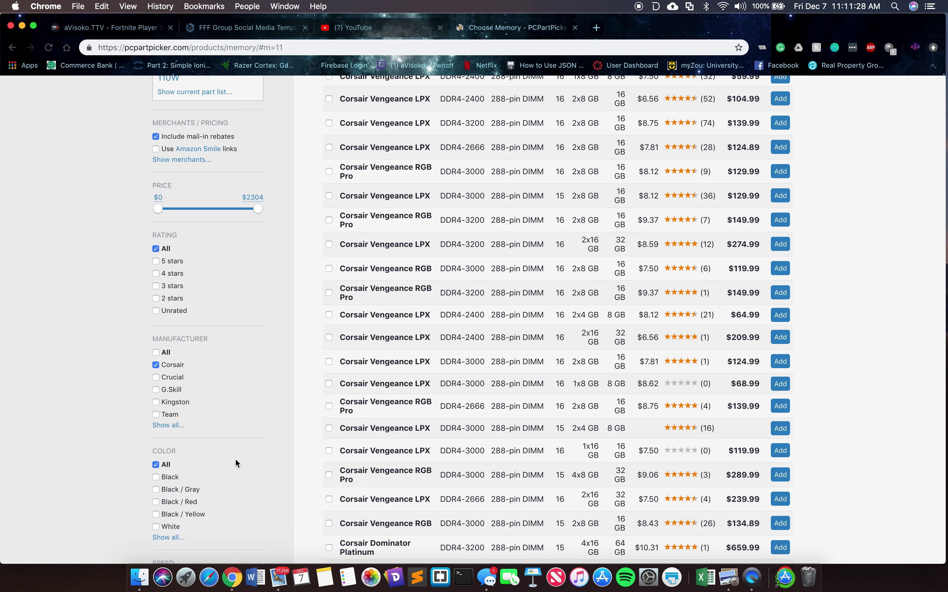
left_click(156, 478)
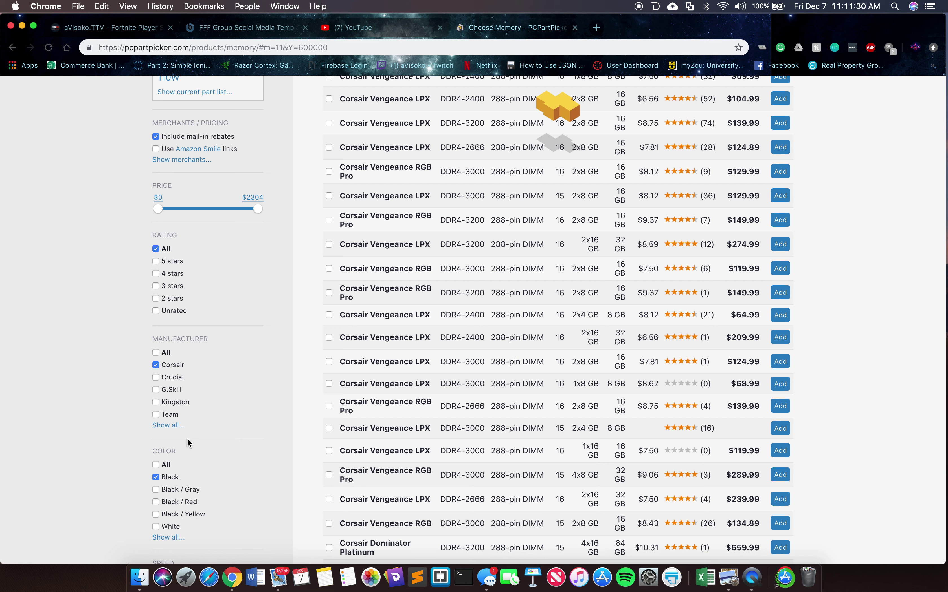
Step: Narrow to DDR4-2400 in all colours and add the $59.99 Corsair Vengeance LPX 8 GB module
scroll(258, 325, "down", 5)
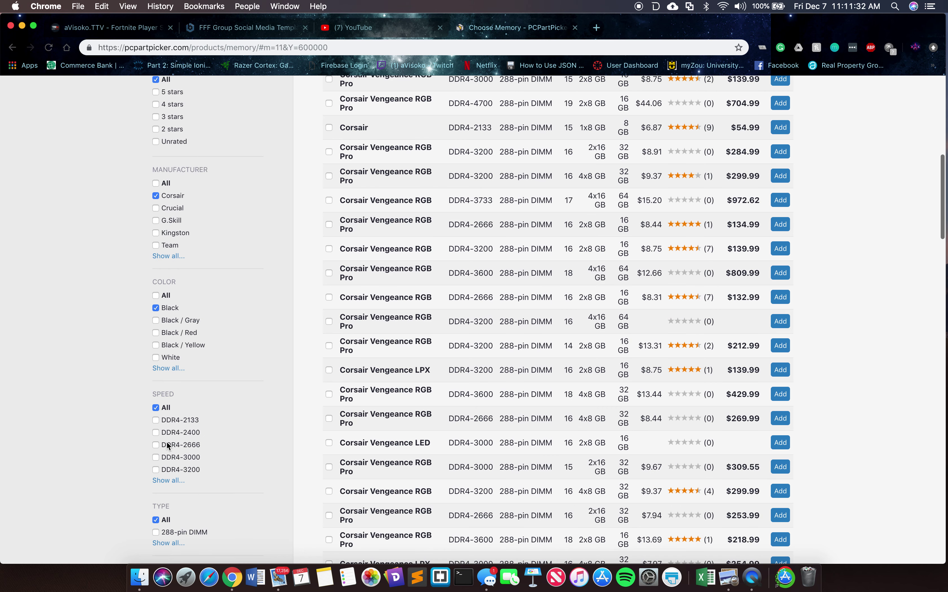
left_click(156, 433)
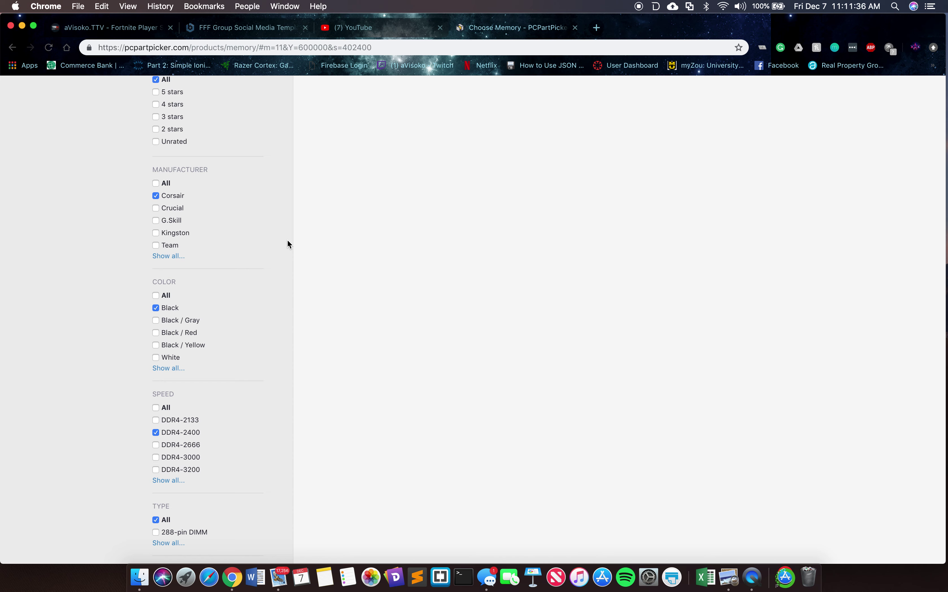
scroll(288, 240, "up", 10)
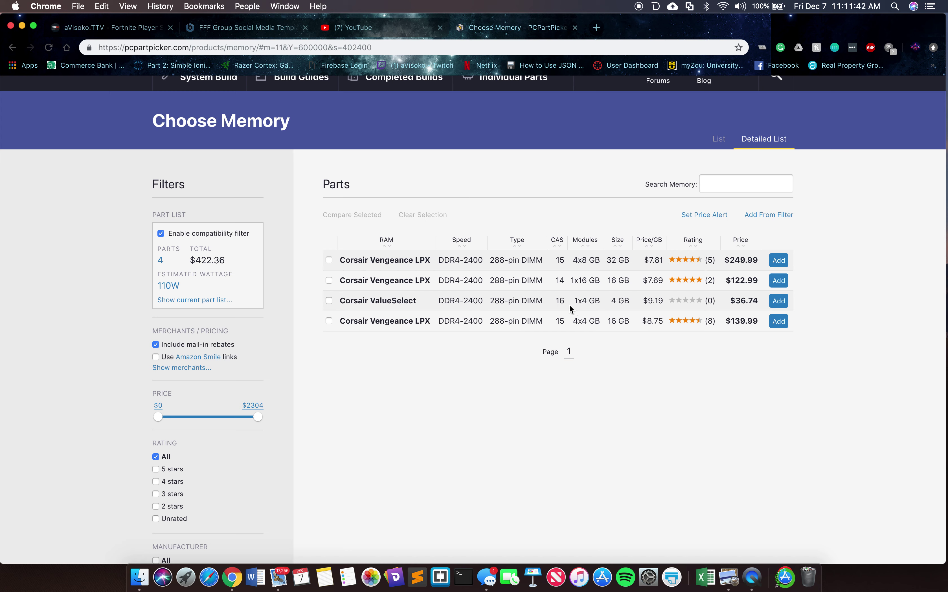
scroll(254, 475, "down", 7)
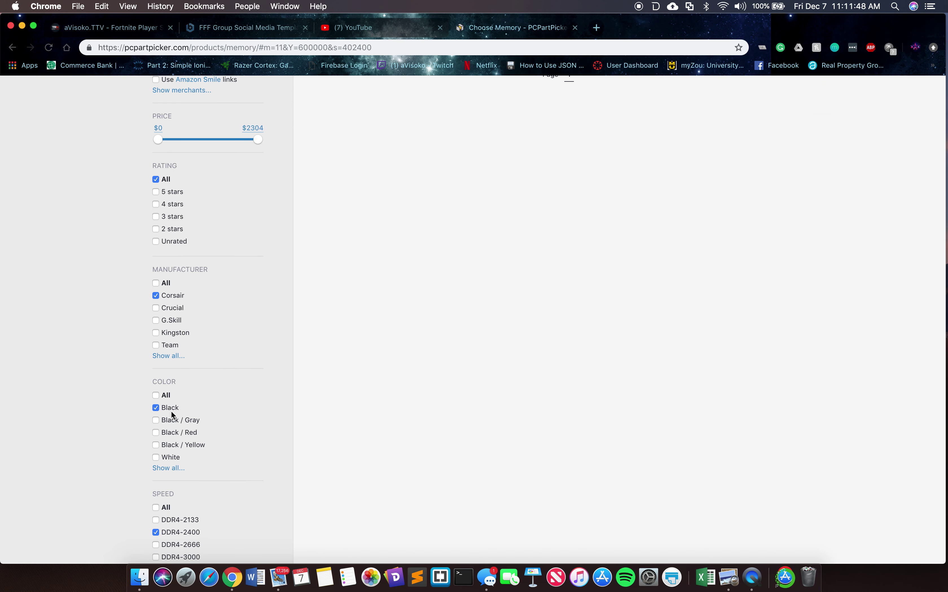
left_click(156, 396)
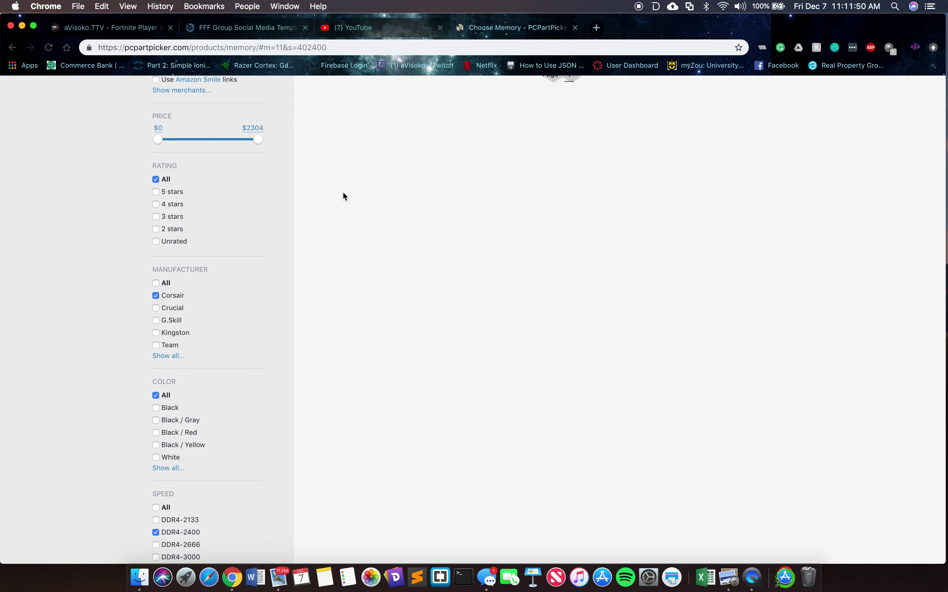
scroll(343, 195, "up", 5)
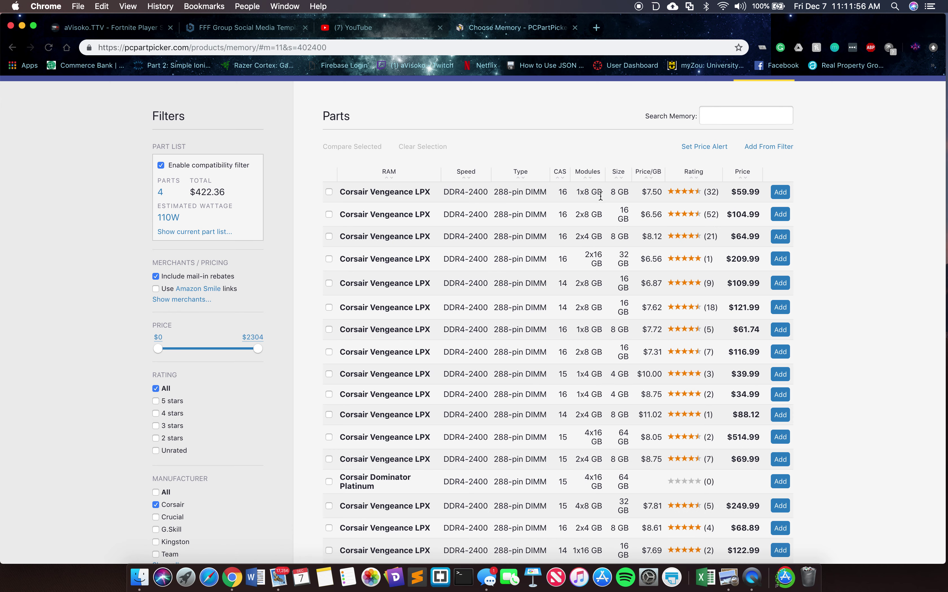
left_click(781, 193)
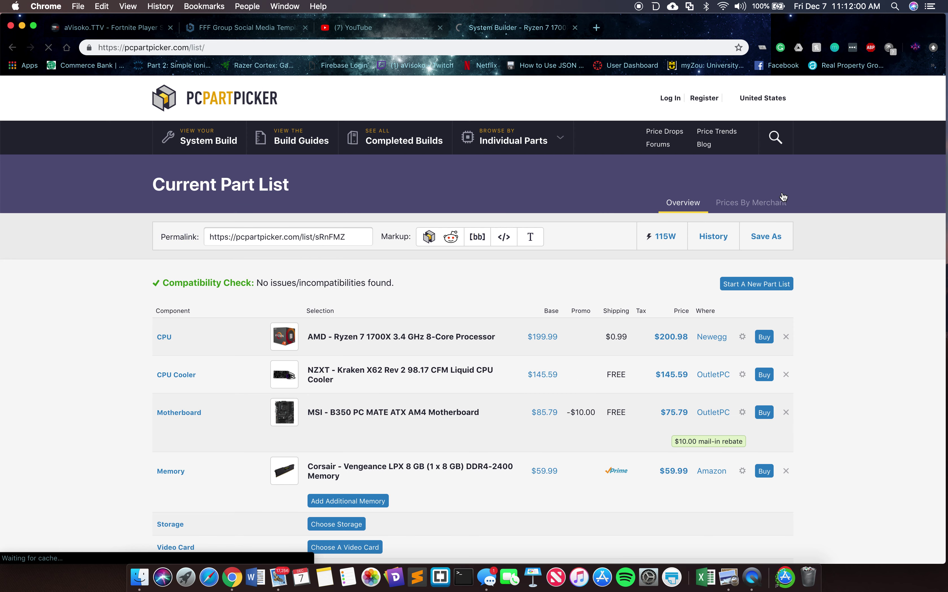
Step: Filter additional memory to Corsair 8GB (1x8GB) DDR4-2400 modules
scroll(829, 490, "down", 3)
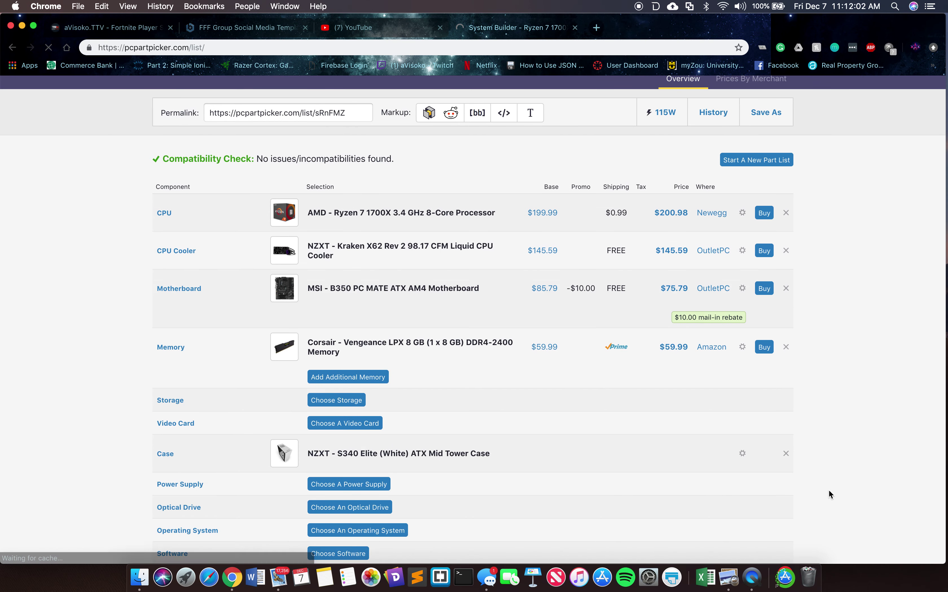
scroll(829, 490, "down", 1)
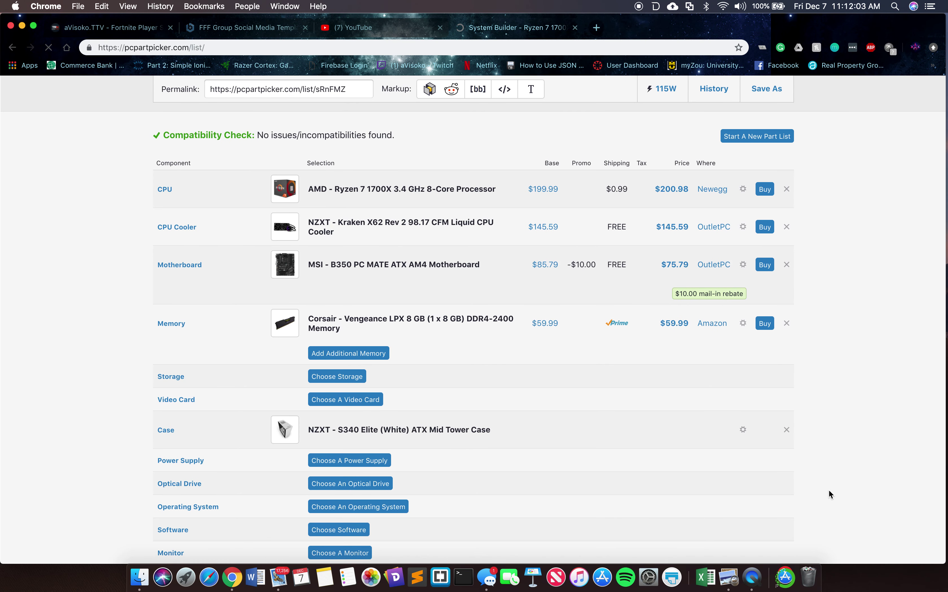
left_click(367, 357)
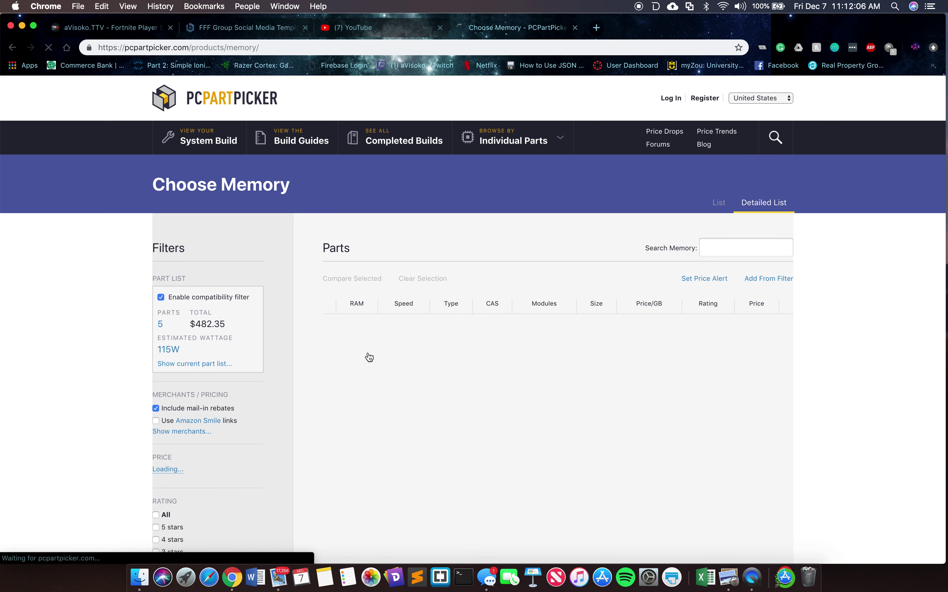
scroll(319, 437, "down", 15)
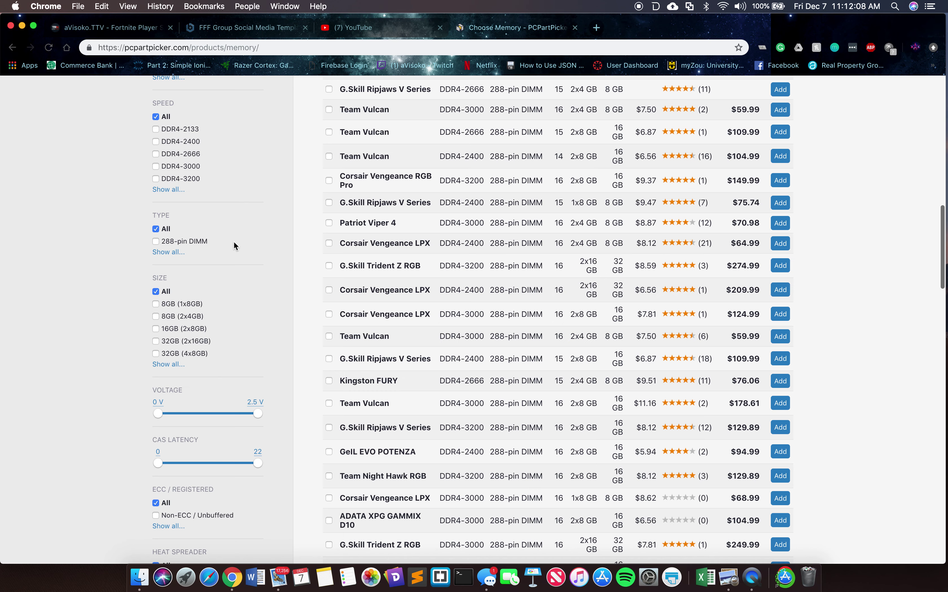
left_click(156, 304)
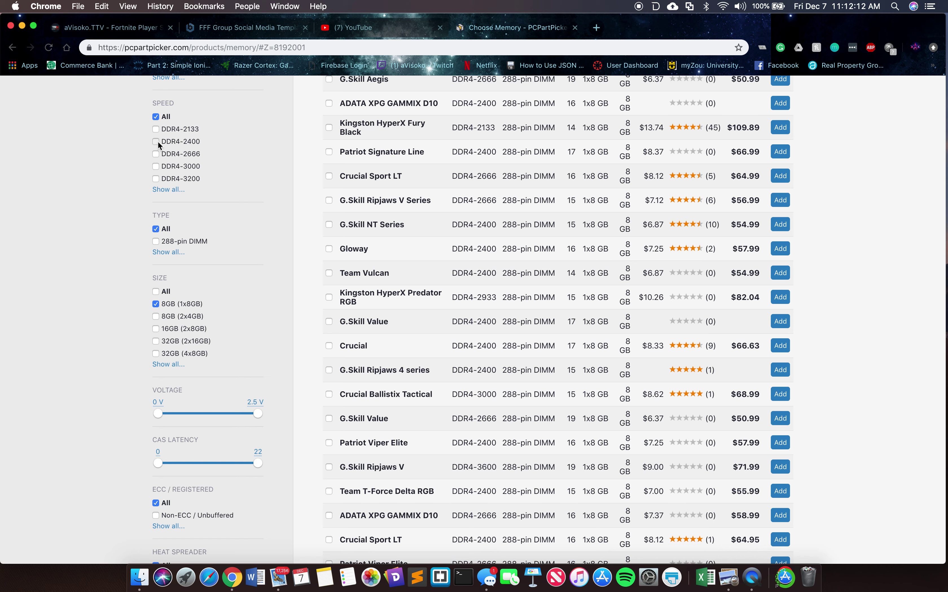
left_click(156, 141)
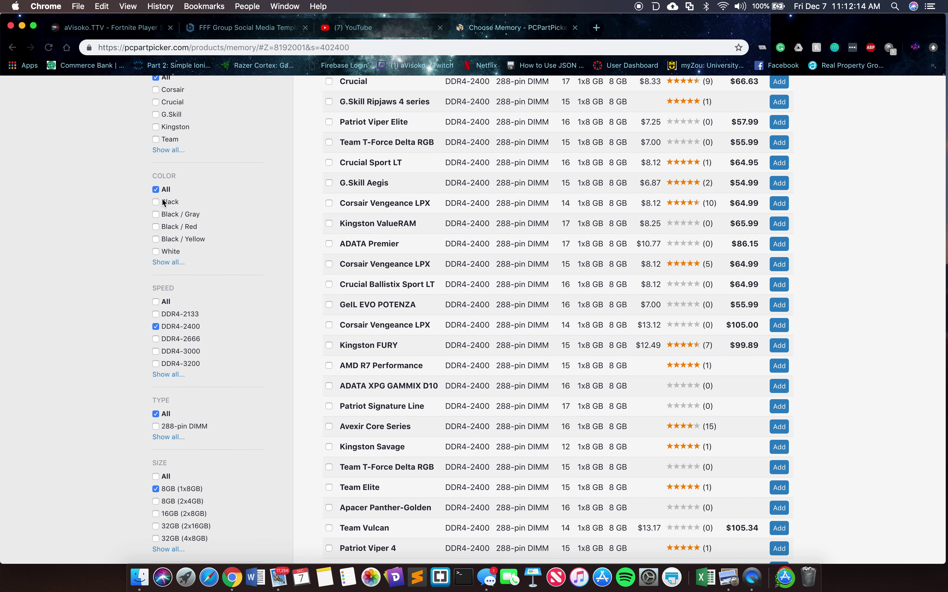
left_click(156, 90)
Step: Add a second Corsair Vengeance LPX 8 GB DDR4-2400 module, bringing the list to $542.34
scroll(279, 132, "up", 10)
scroll(278, 132, "up", 3)
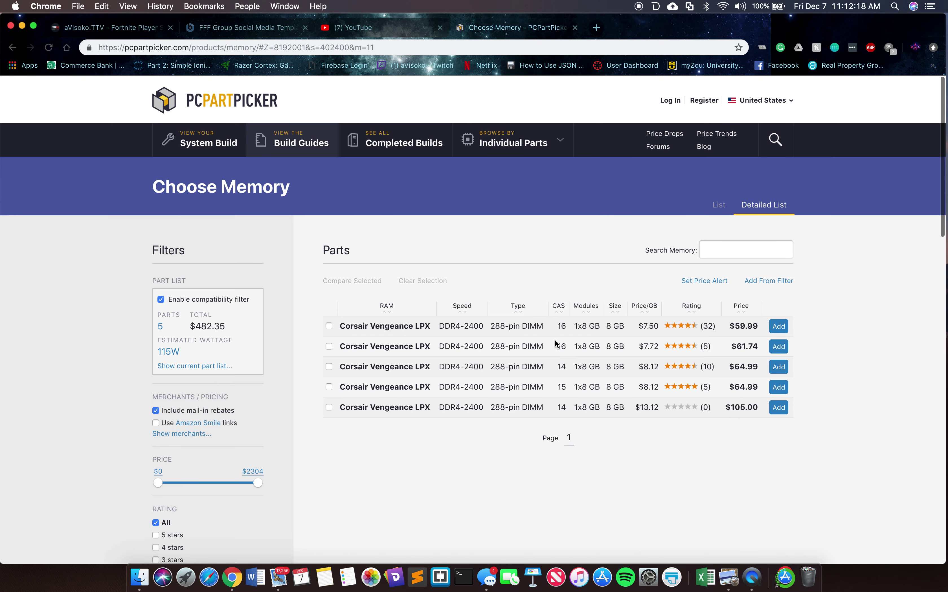
left_click(778, 325)
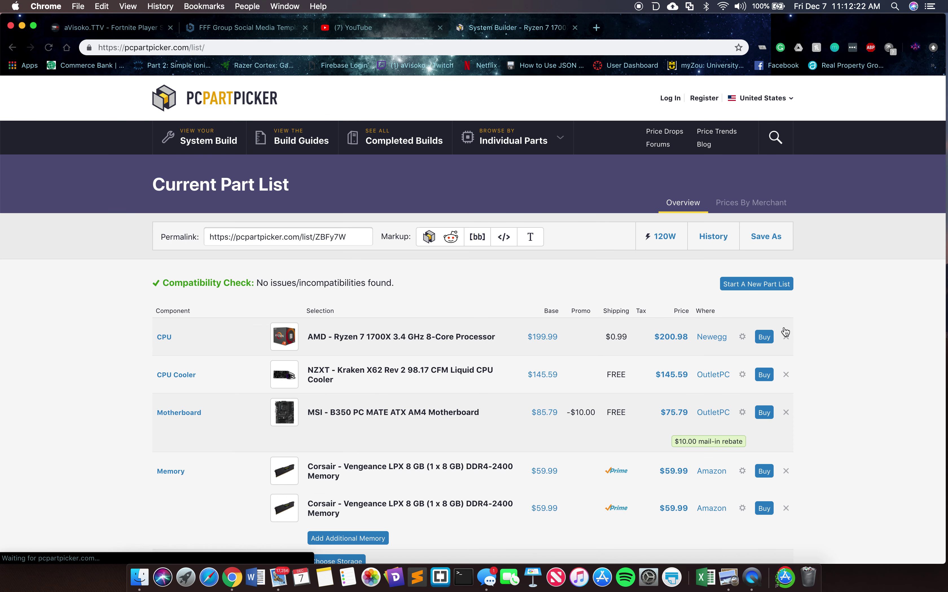
scroll(832, 430, "down", 5)
scroll(831, 429, "down", 4)
scroll(428, 182, "up", 3)
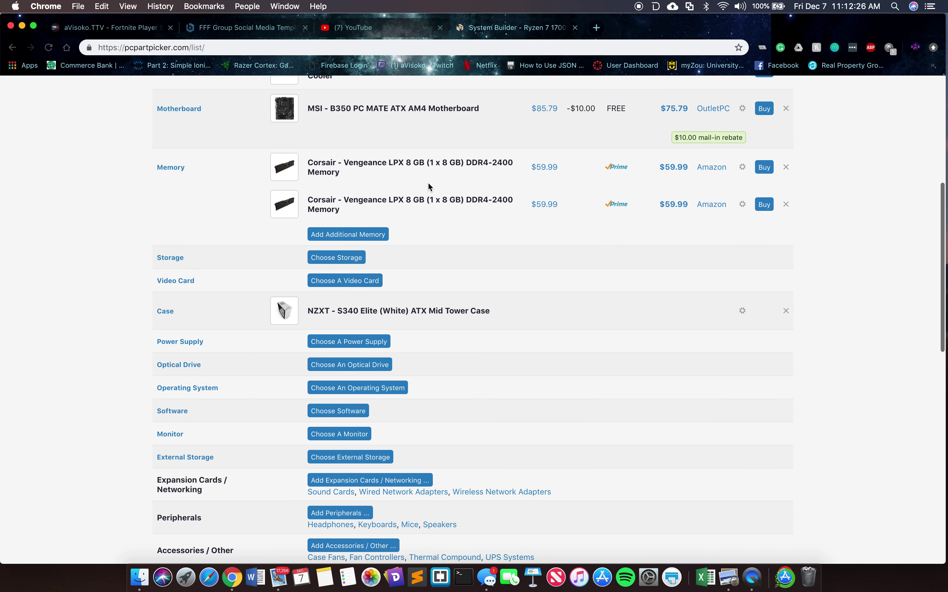
left_click(335, 234)
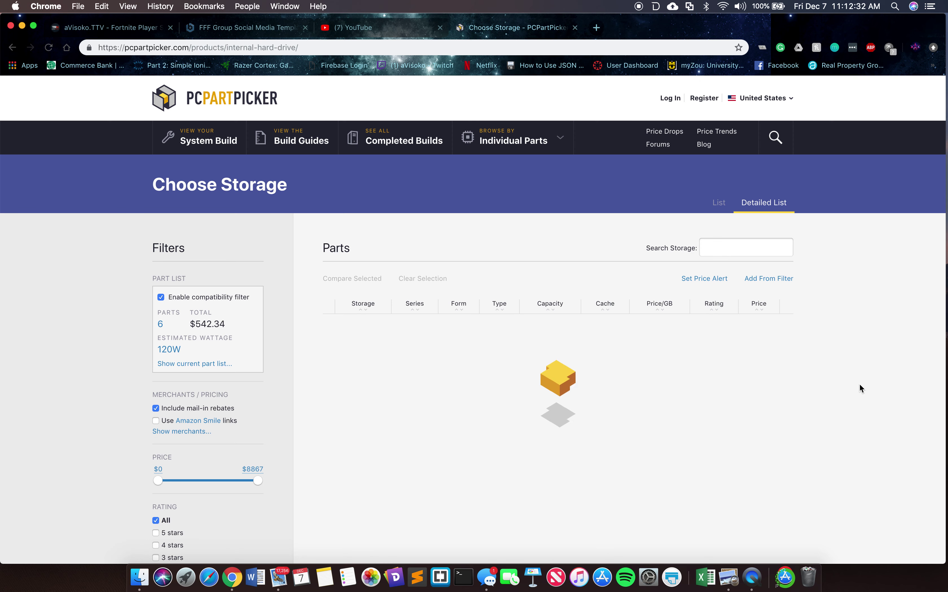
Step: Add the Western Digital WD10EZEX Caviar Blue 1 TB 7200 RPM drive from the storage list
scroll(860, 386, "down", 1)
scroll(859, 385, "down", 5)
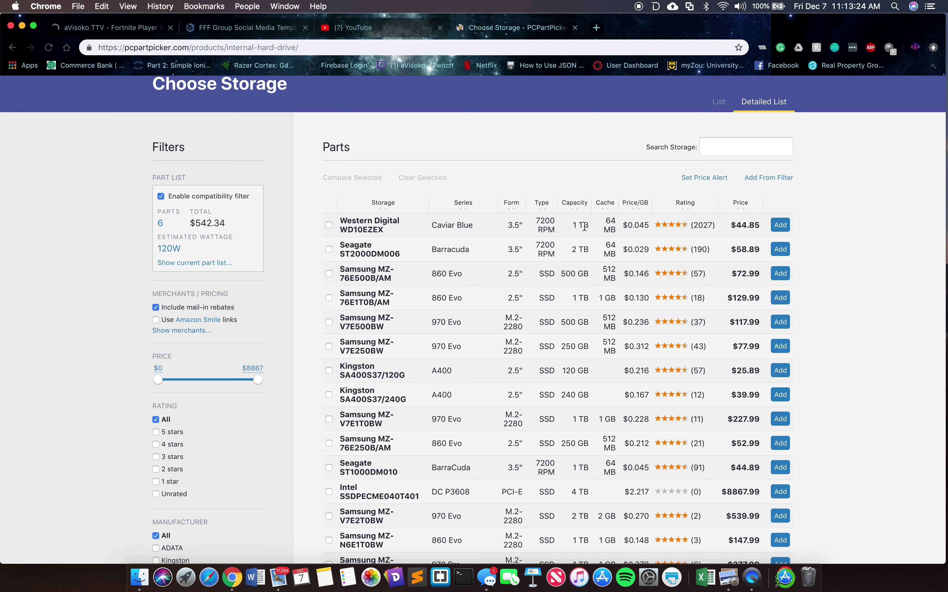
left_click(781, 229)
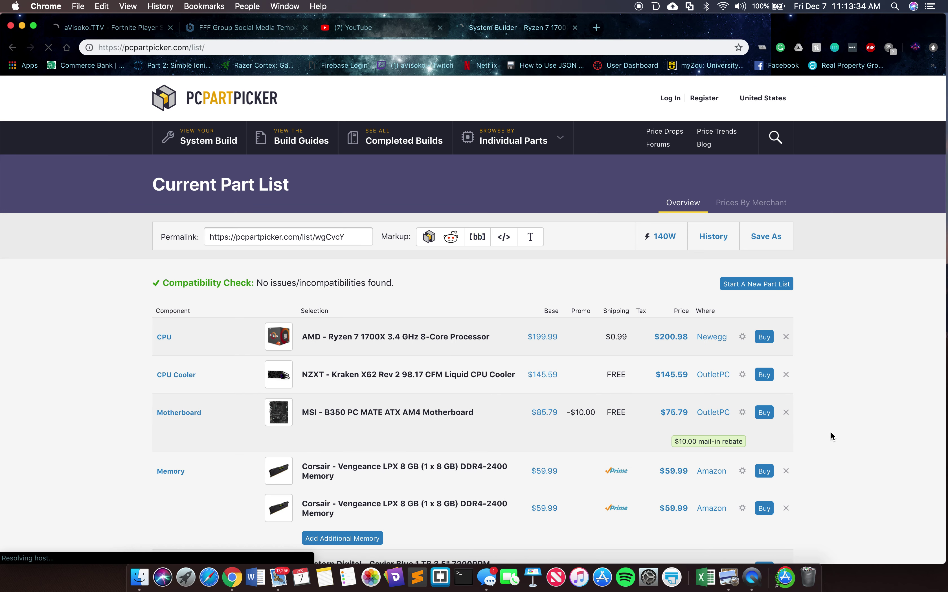
Step: Browse storage for a second drive, filtered to 2.5" SSDs
scroll(831, 432, "down", 7)
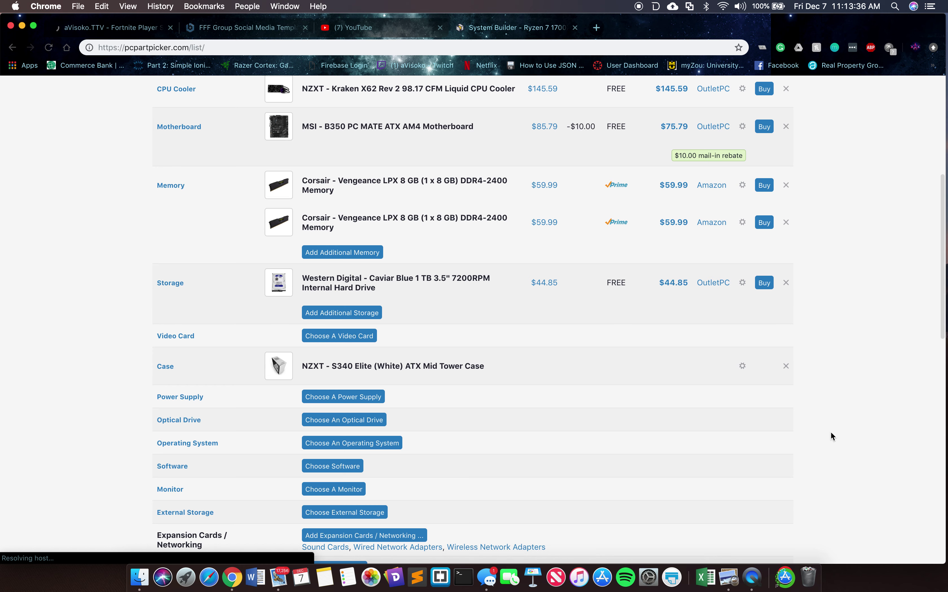
scroll(831, 432, "up", 1)
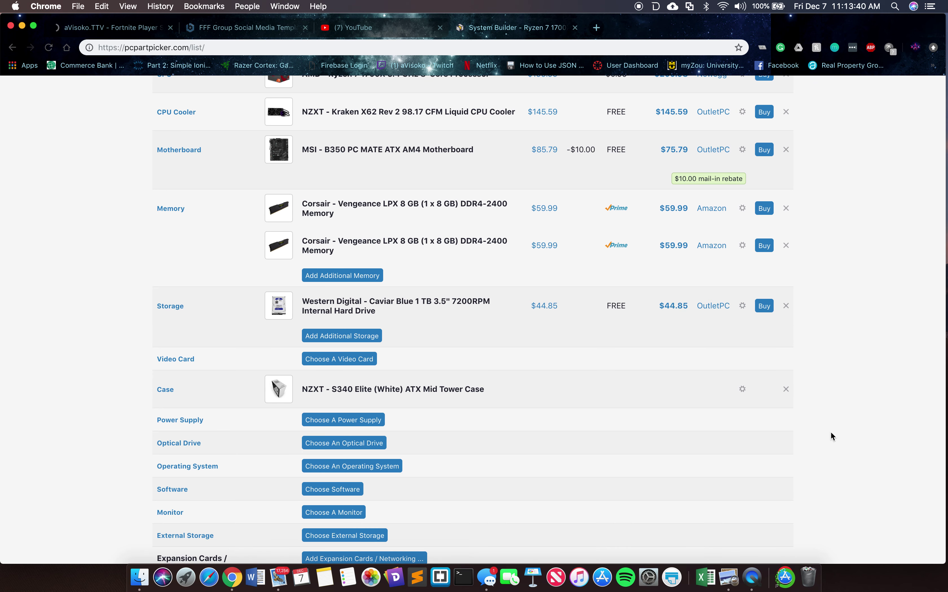
left_click(338, 340)
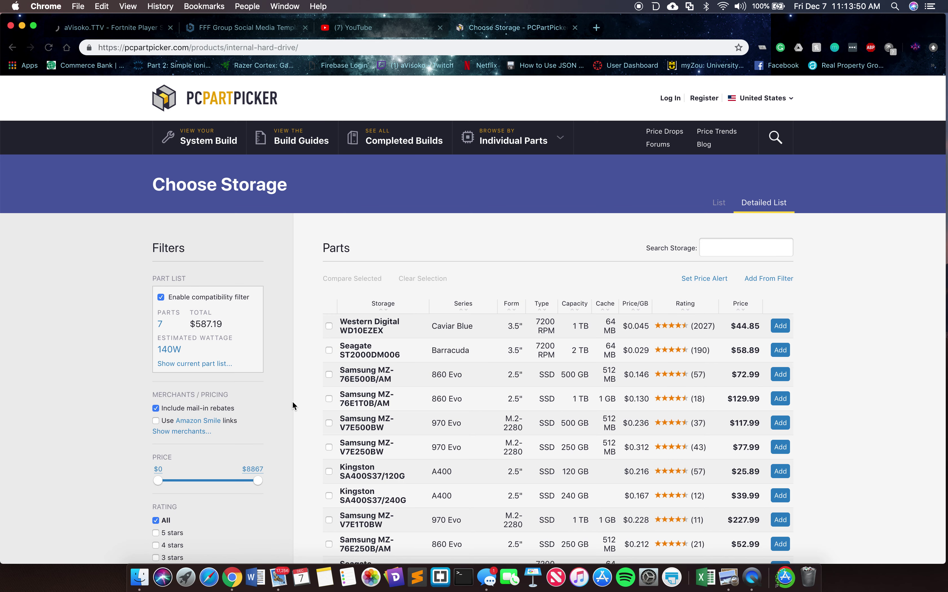
scroll(281, 426, "down", 10)
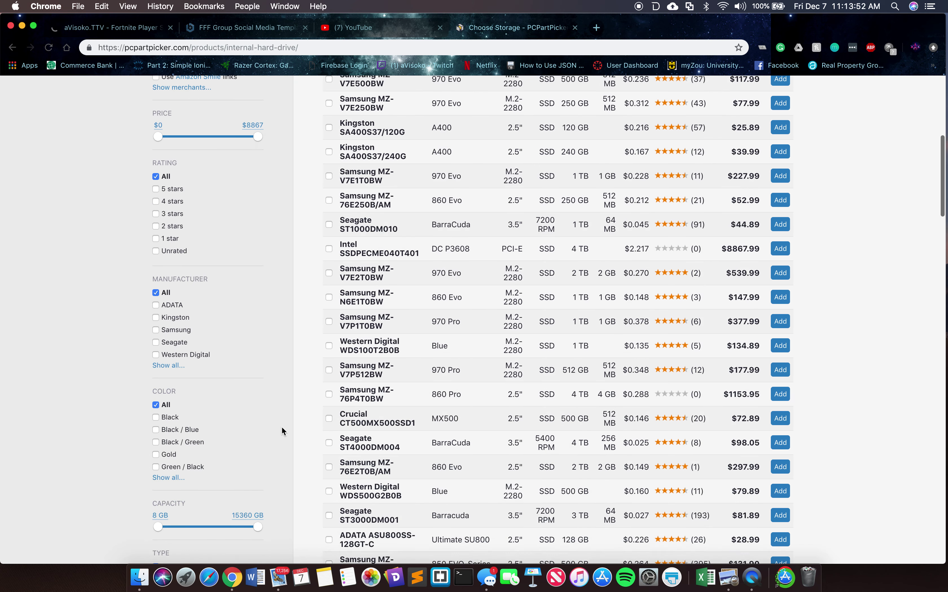
scroll(272, 426, "down", 6)
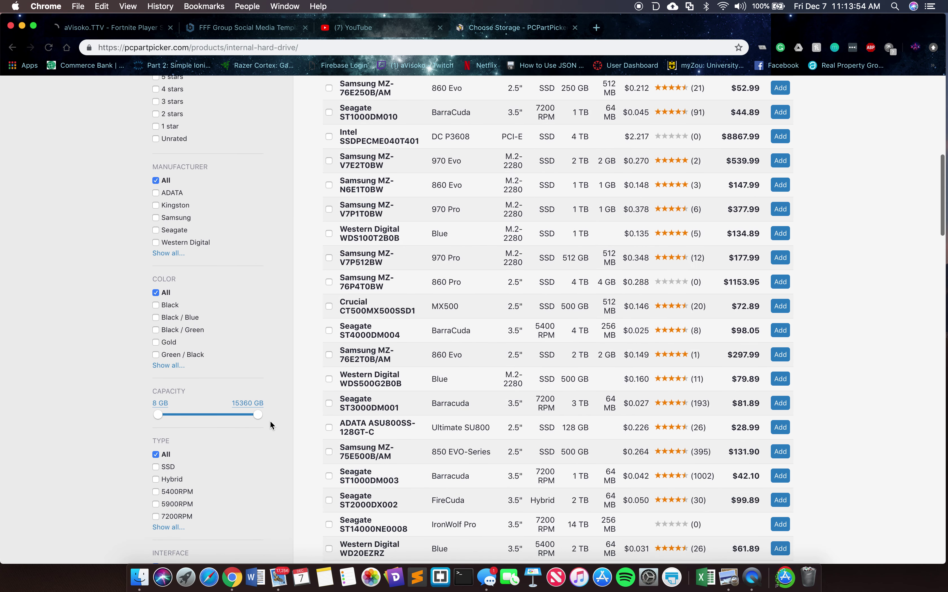
left_click(156, 356)
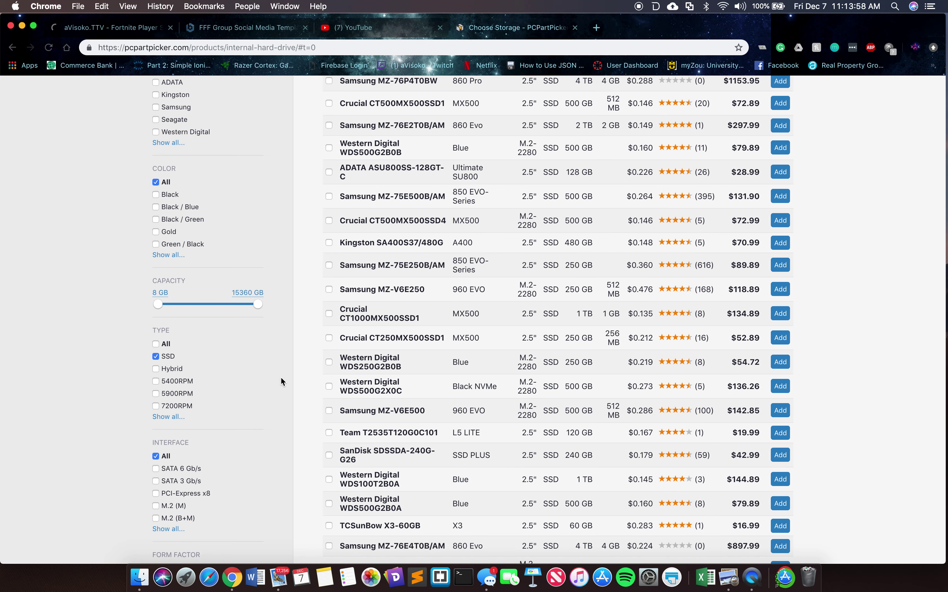
scroll(284, 366, "down", 5)
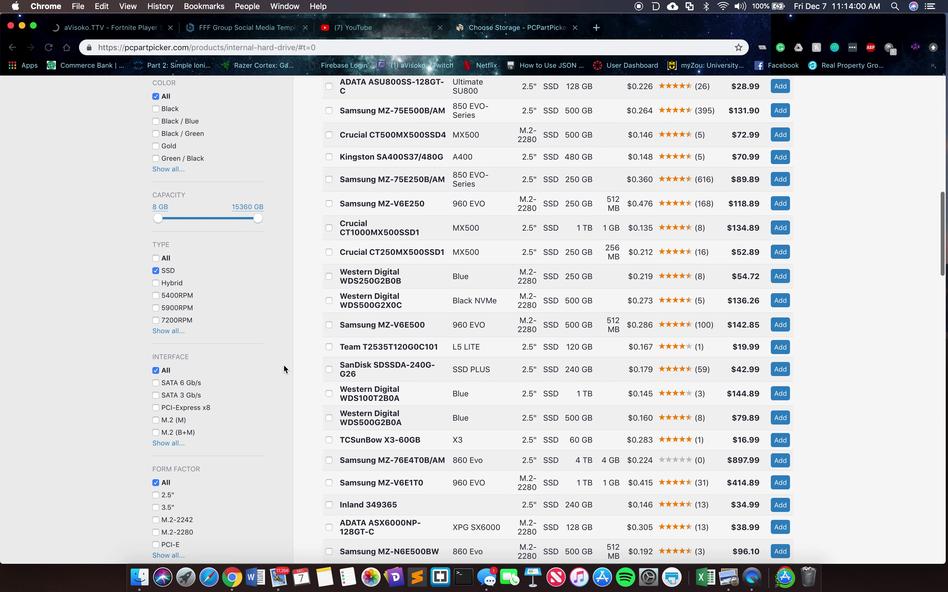
left_click(157, 406)
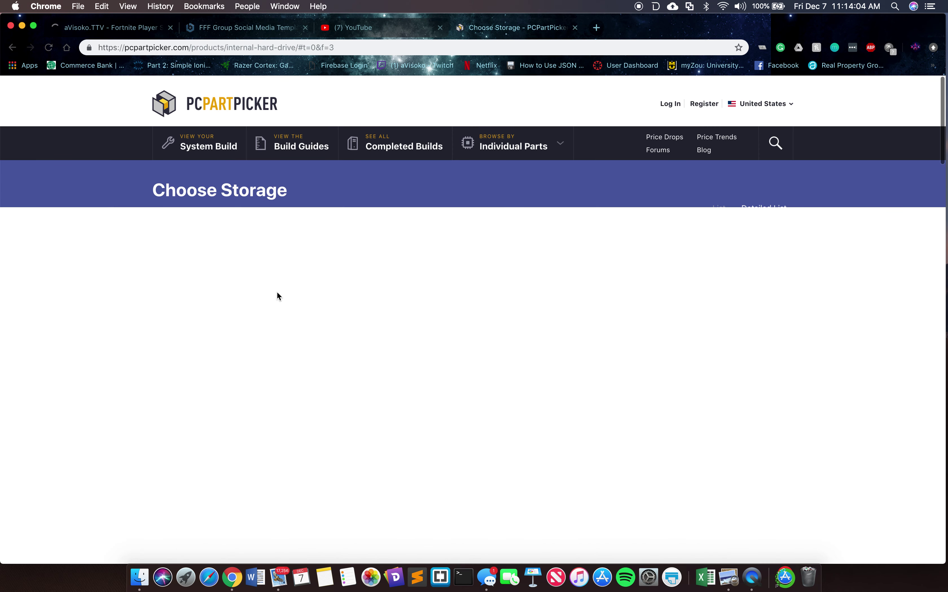
Step: Add the Western Digital Blue 250 GB SSD (WDS250G2B0A) to the build
scroll(420, 355, "down", 6)
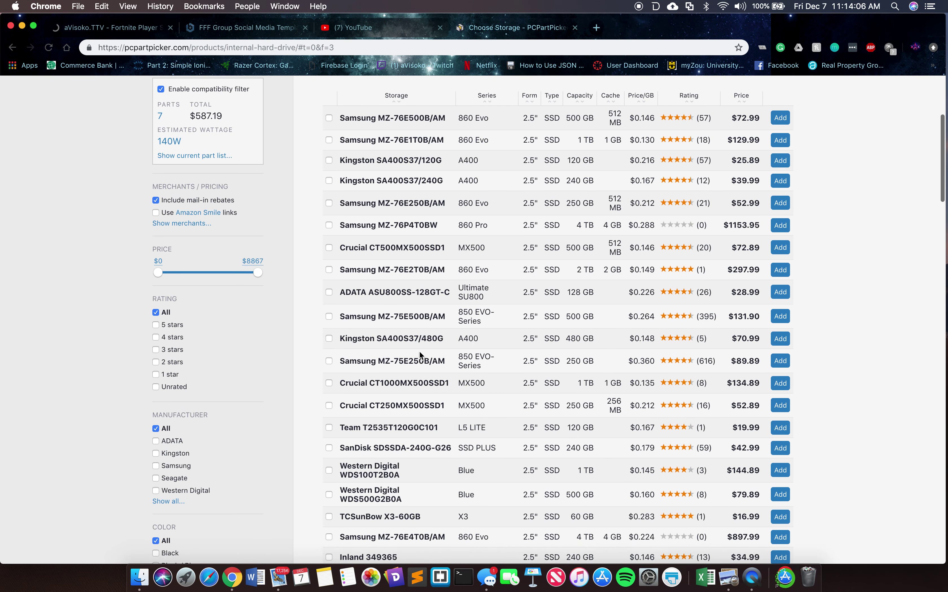
scroll(420, 356, "down", 1)
scroll(420, 356, "down", 3)
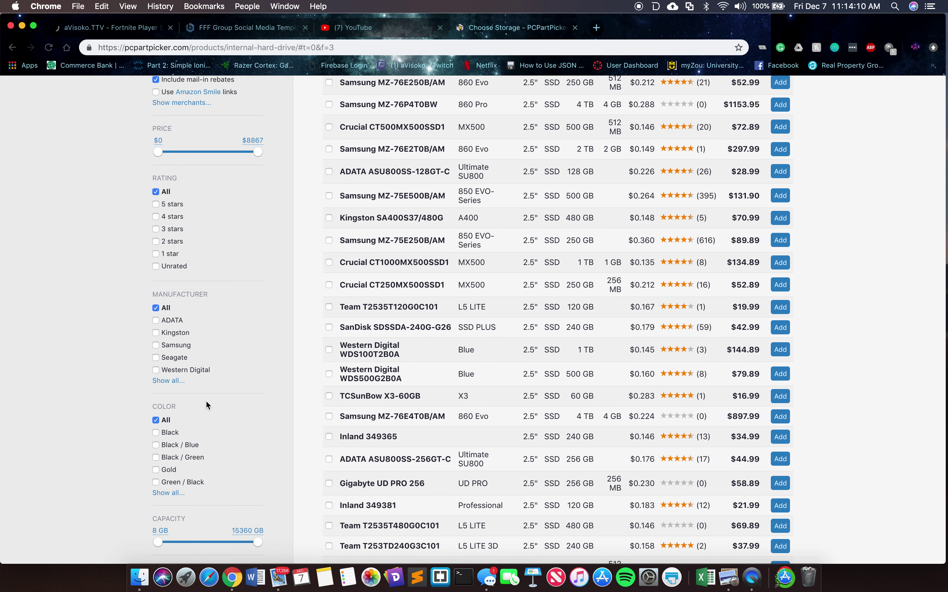
scroll(240, 417, "down", 2)
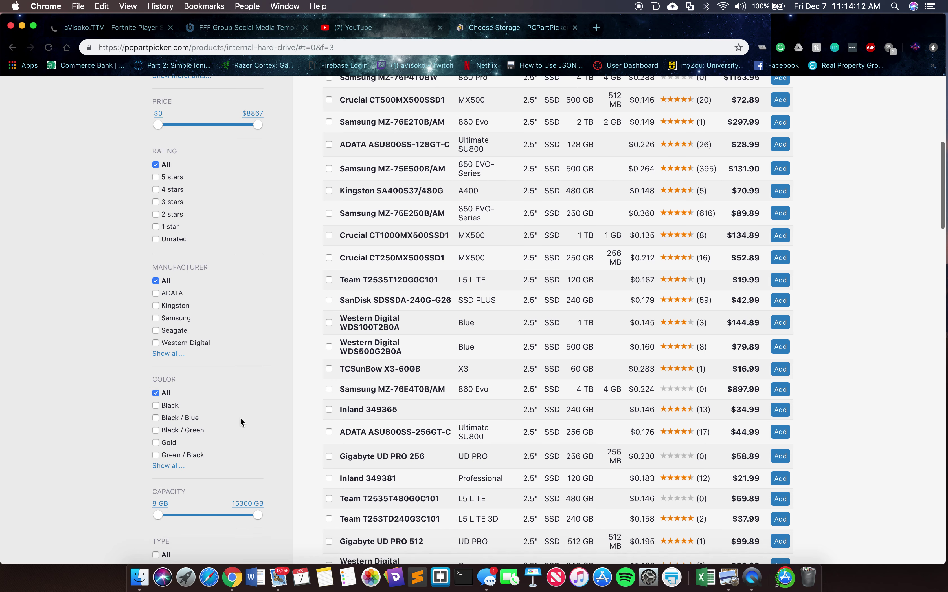
scroll(240, 418, "down", 10)
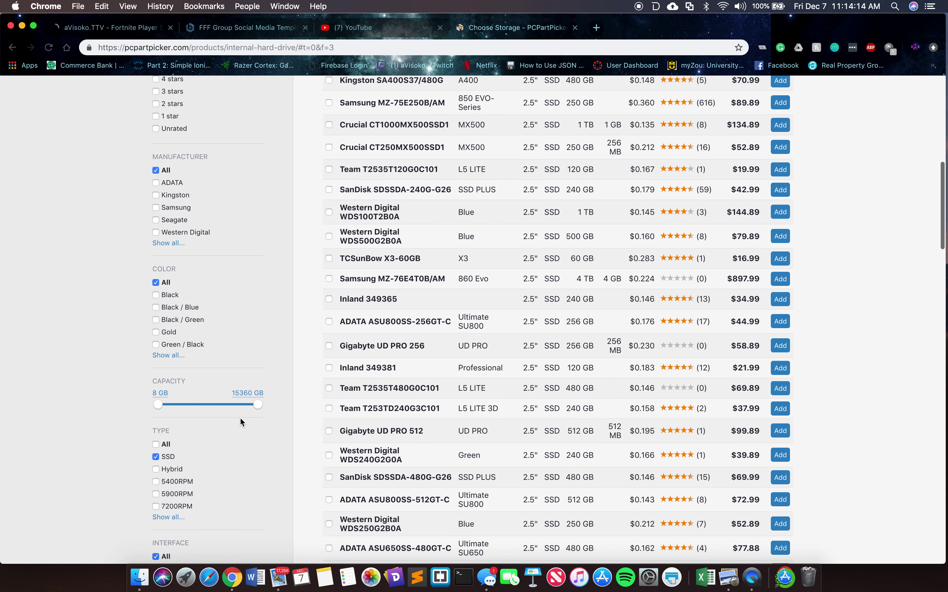
scroll(240, 418, "down", 6)
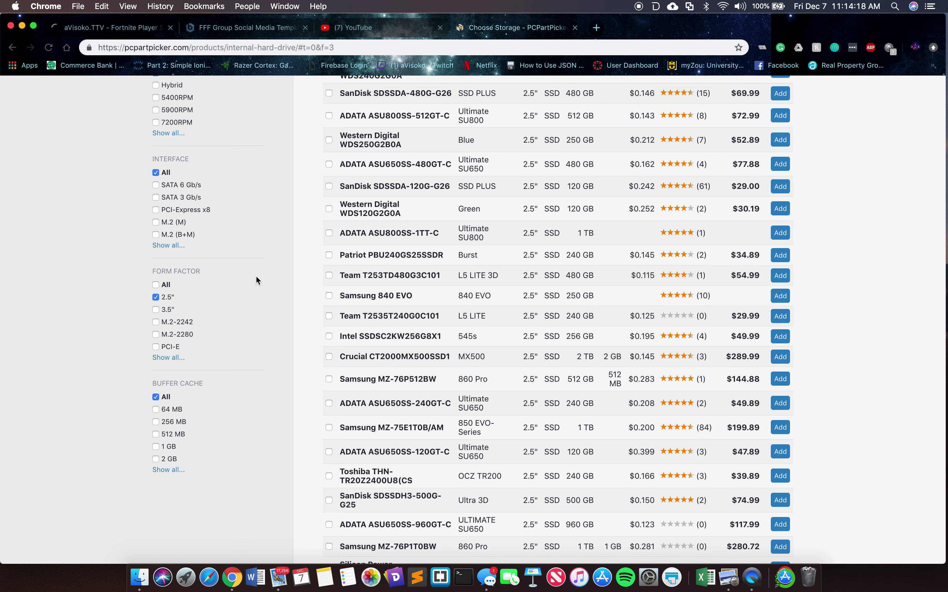
scroll(257, 280, "up", 10)
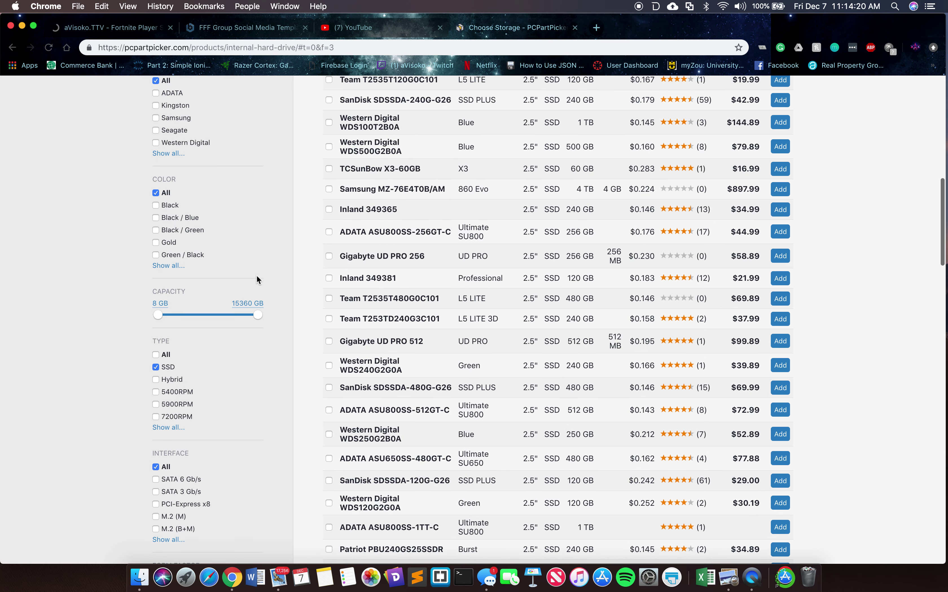
scroll(257, 279, "up", 10)
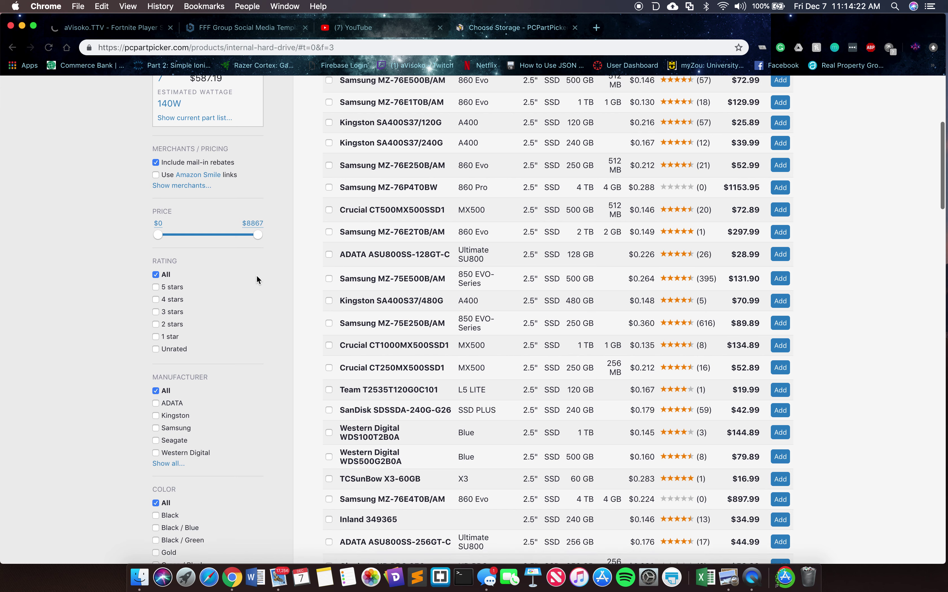
scroll(257, 279, "up", 3)
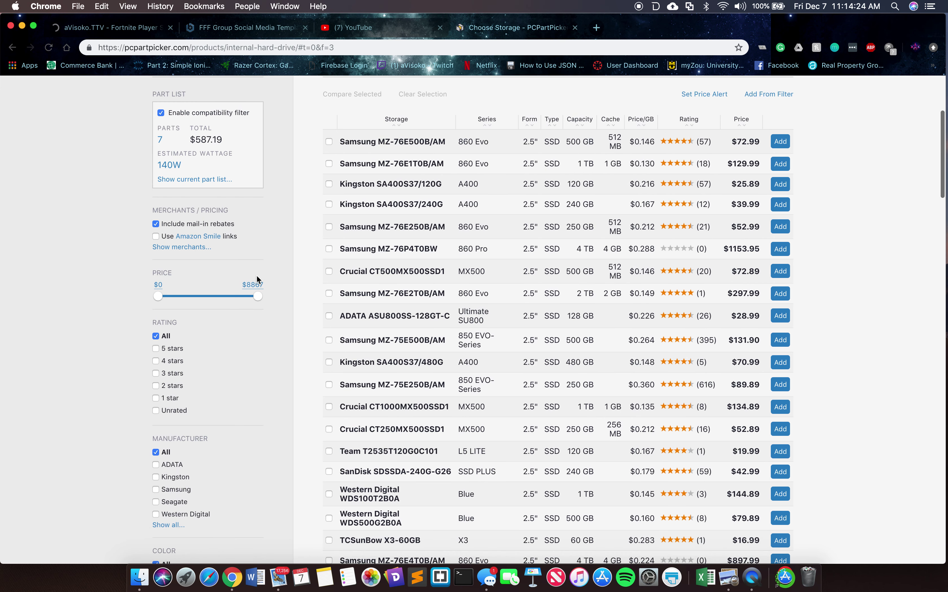
scroll(257, 279, "up", 2)
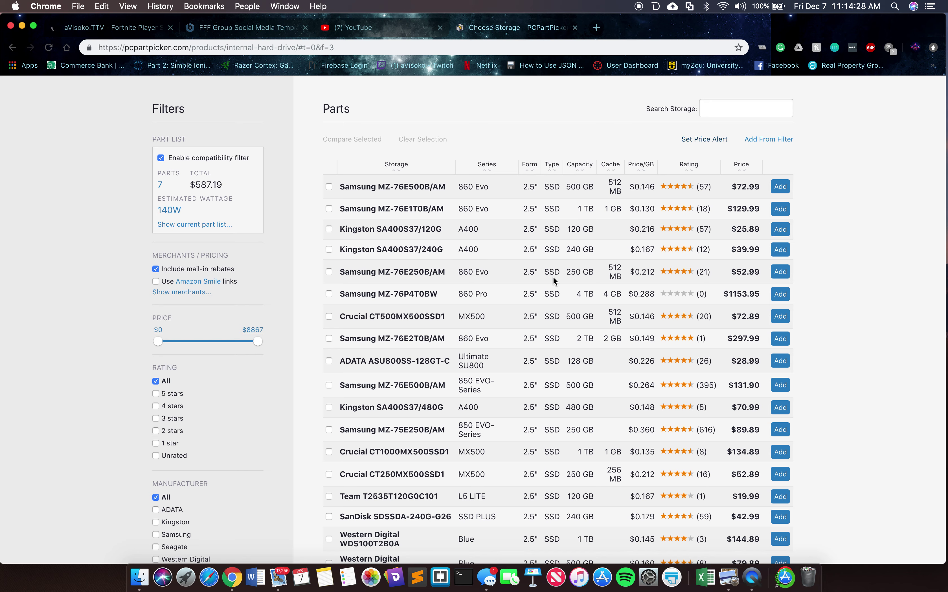
scroll(444, 360, "down", 9)
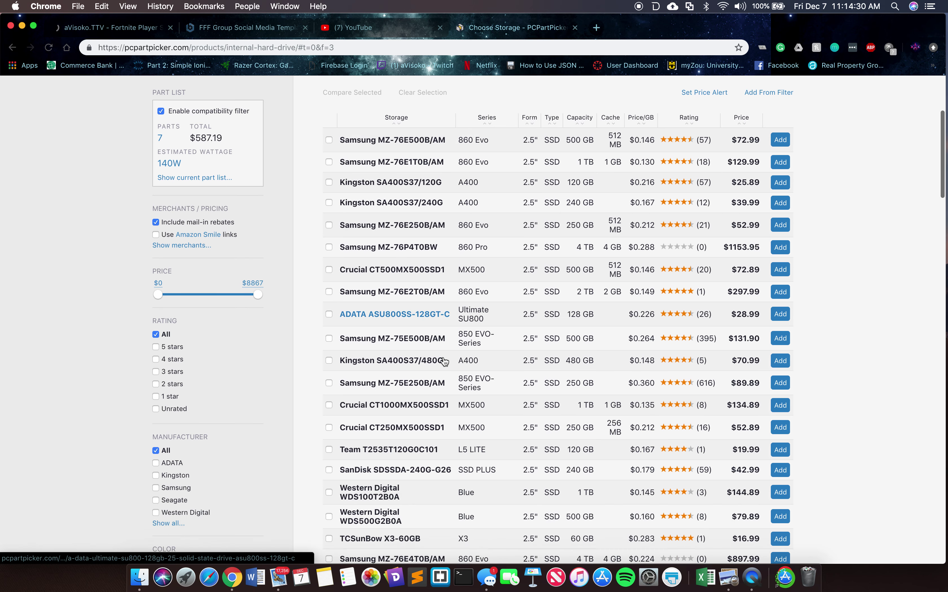
scroll(443, 359, "down", 6)
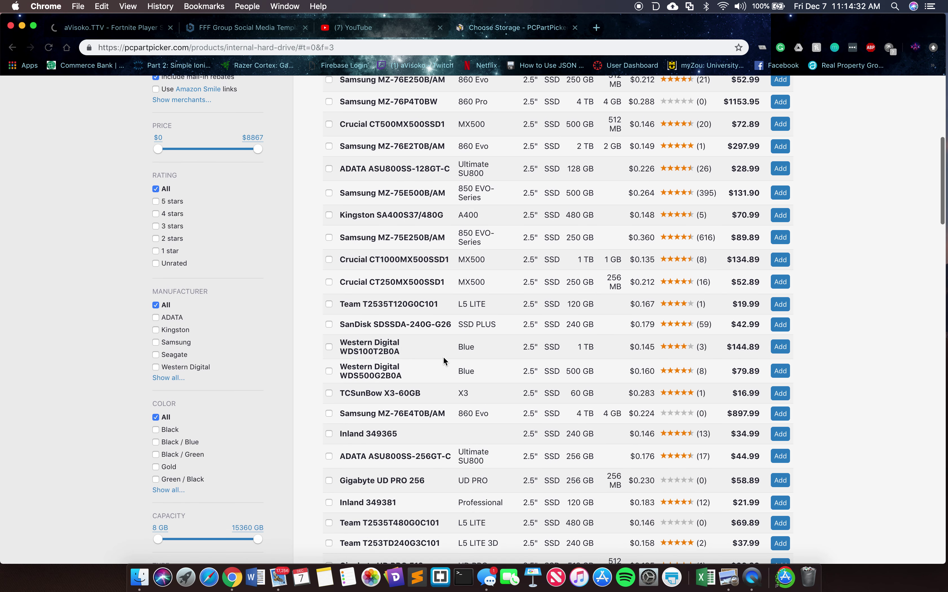
scroll(443, 357, "down", 4)
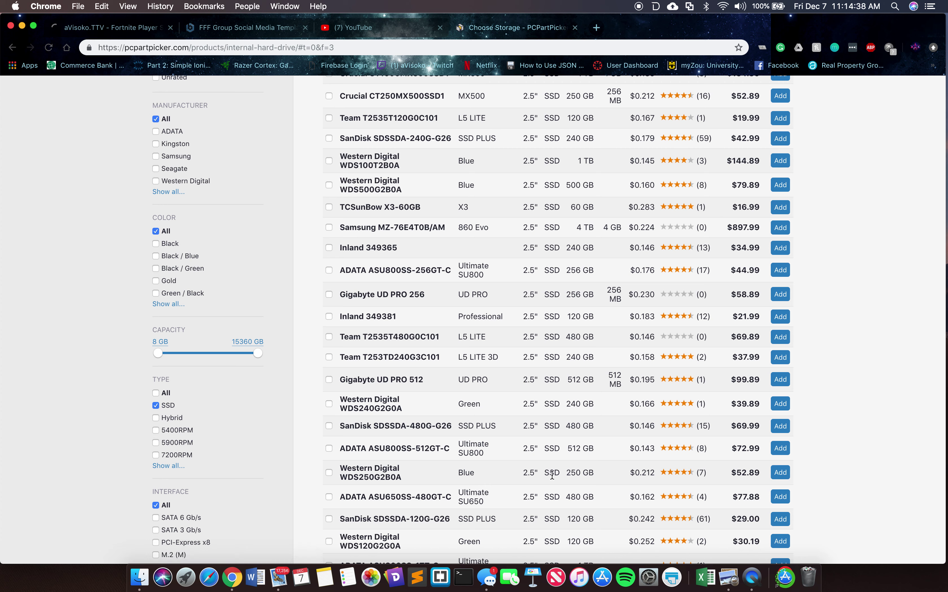
left_click(780, 472)
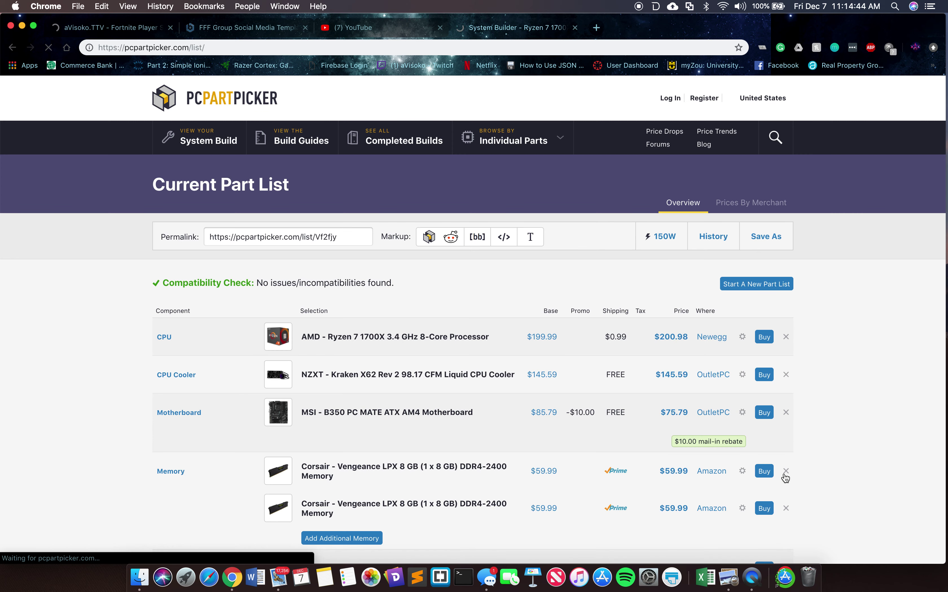
Step: Scroll past both storage drives and open the power supply catalogue for the $640.08 build
scroll(829, 482, "down", 6)
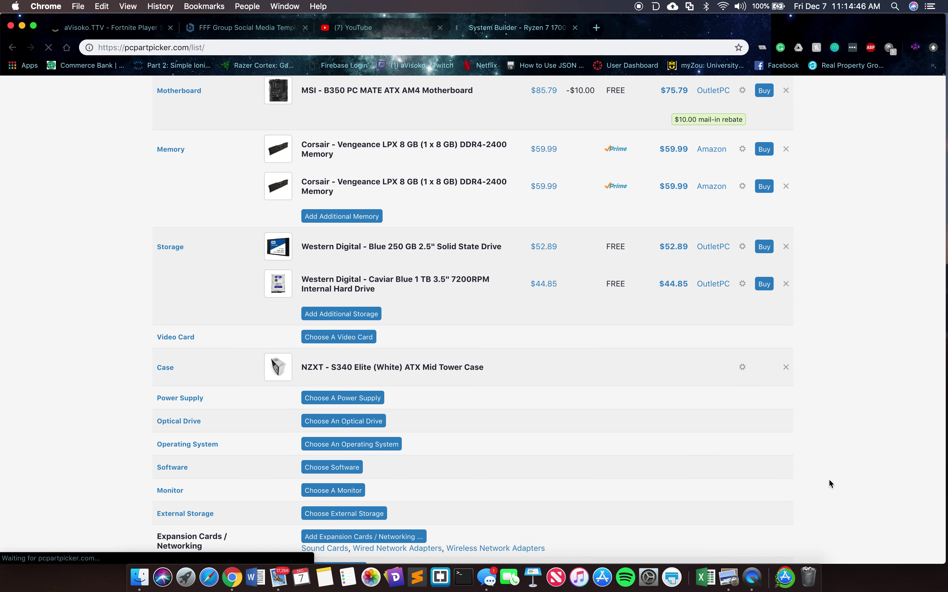
scroll(829, 480, "down", 3)
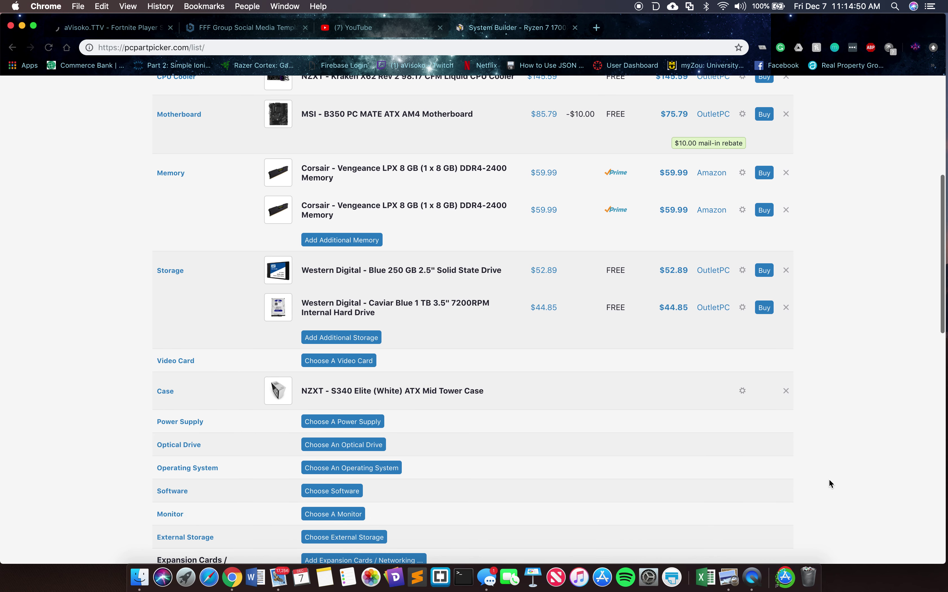
scroll(829, 480, "down", 1)
scroll(829, 479, "down", 2)
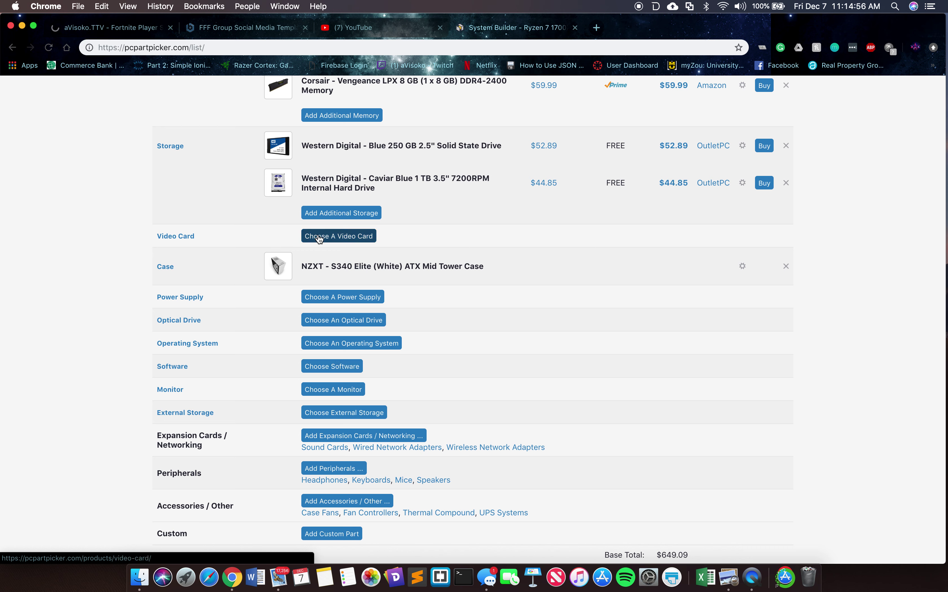
left_click(352, 300)
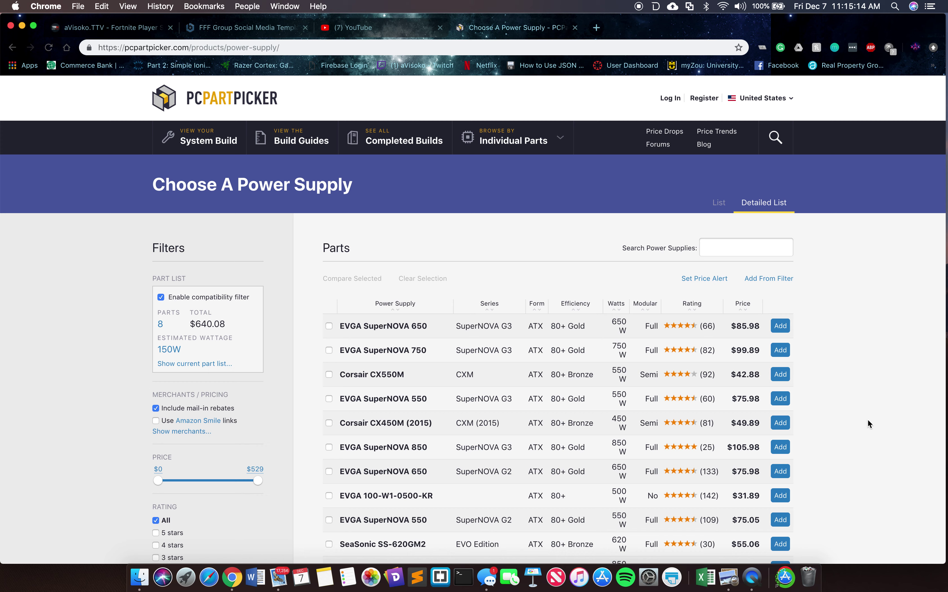
Step: Add the EVGA SuperNOVA 650 G3 power supply to the build
scroll(868, 419, "down", 5)
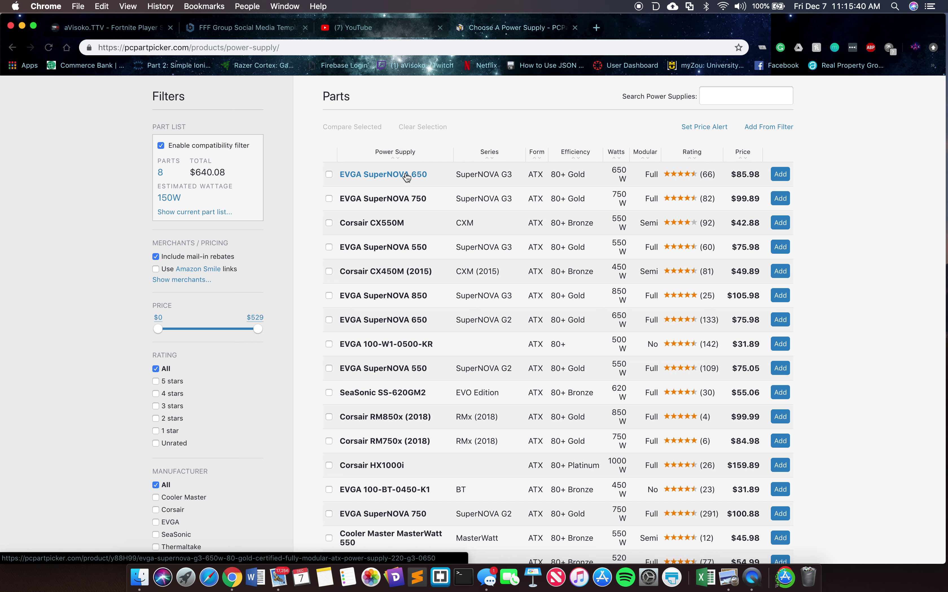
left_click(779, 177)
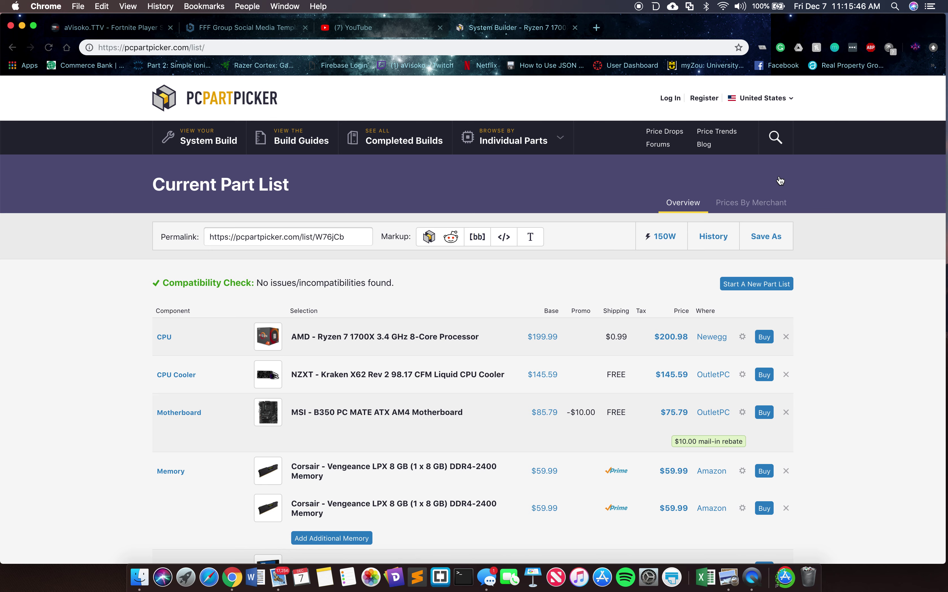
scroll(860, 384, "down", 9)
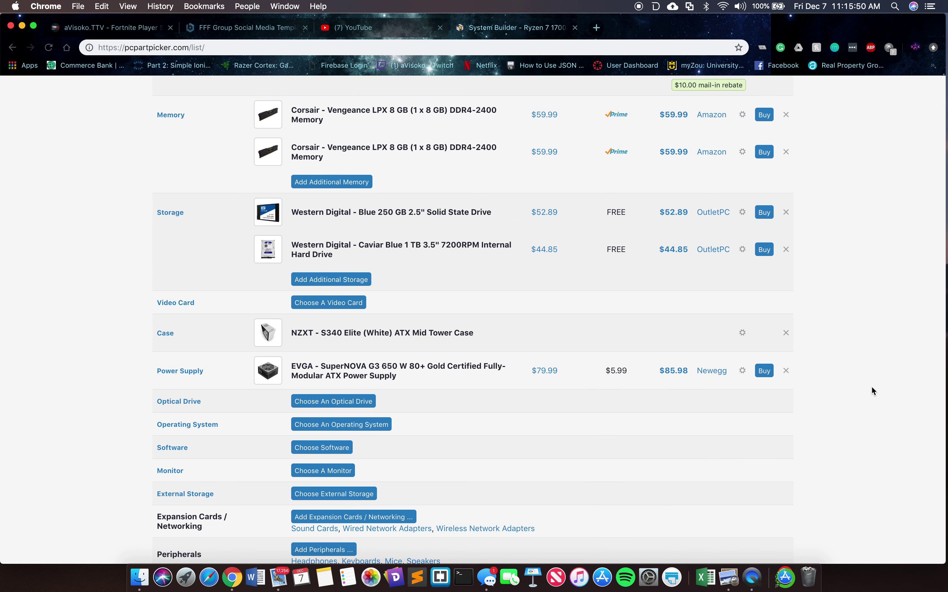
scroll(861, 393, "down", 6)
scroll(861, 392, "up", 3)
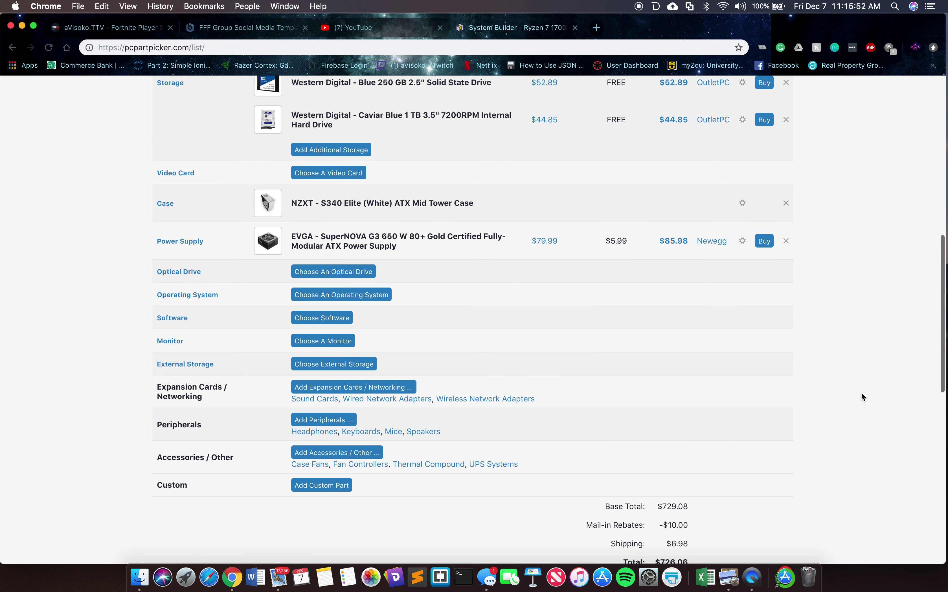
scroll(861, 393, "up", 1)
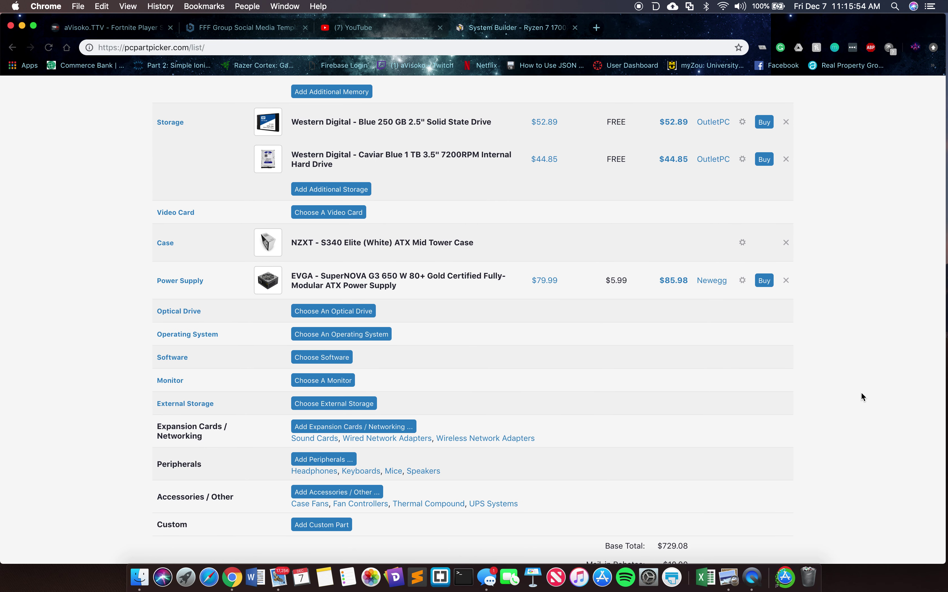
scroll(861, 394, "up", 2)
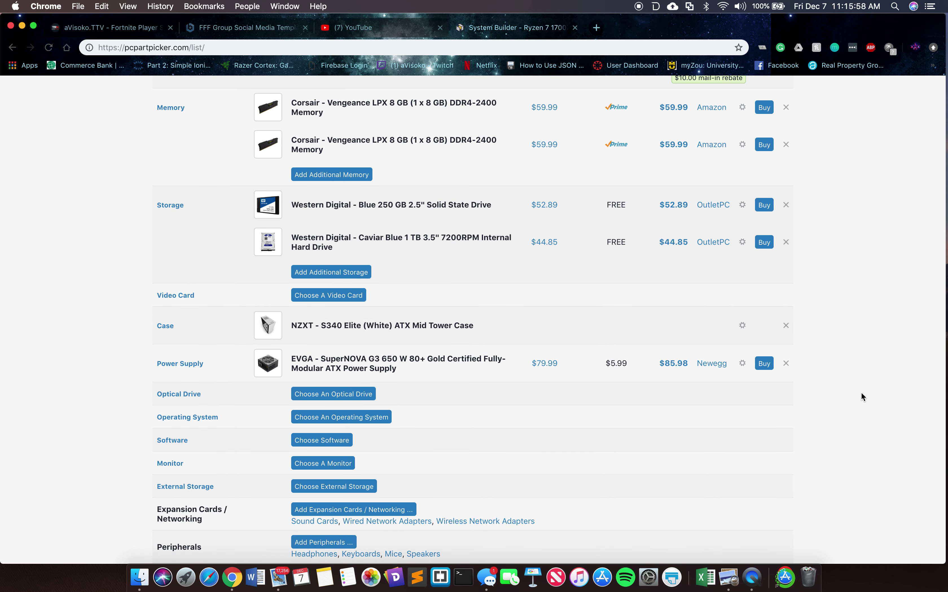
left_click(325, 300)
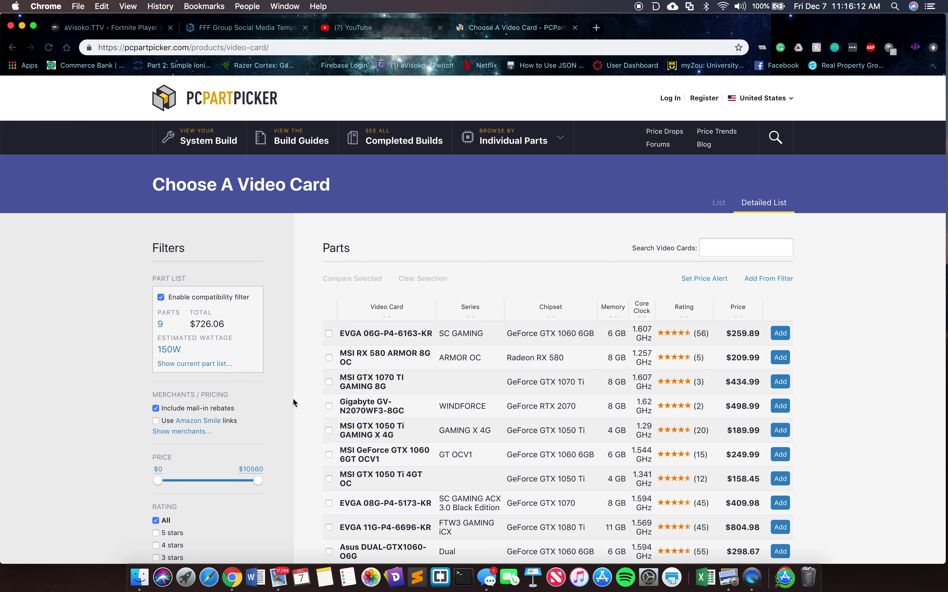
Step: Filter the video card list to EVGA manufacturer and GeForce GTX 1070 chipset
scroll(294, 472, "down", 7)
scroll(293, 469, "down", 5)
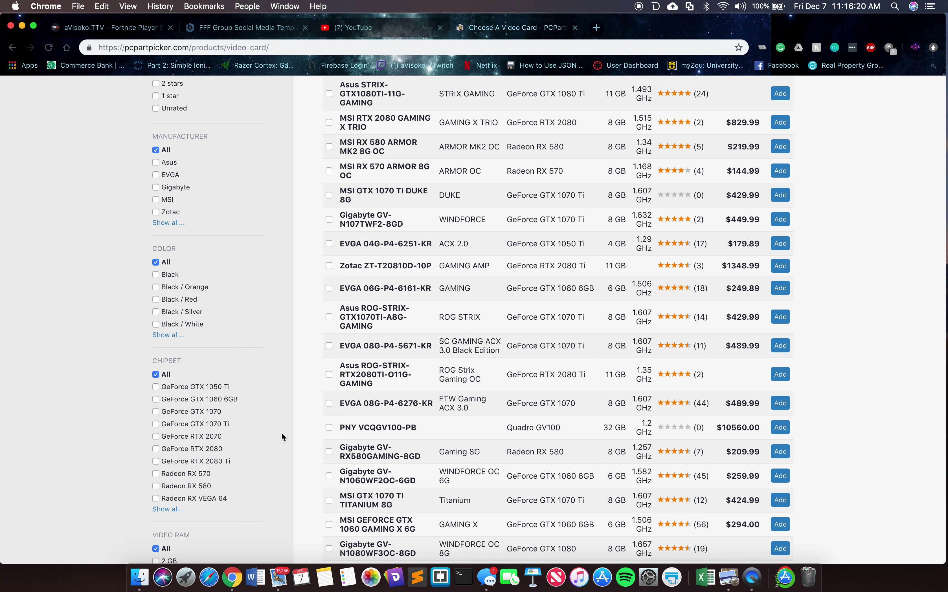
left_click(156, 175)
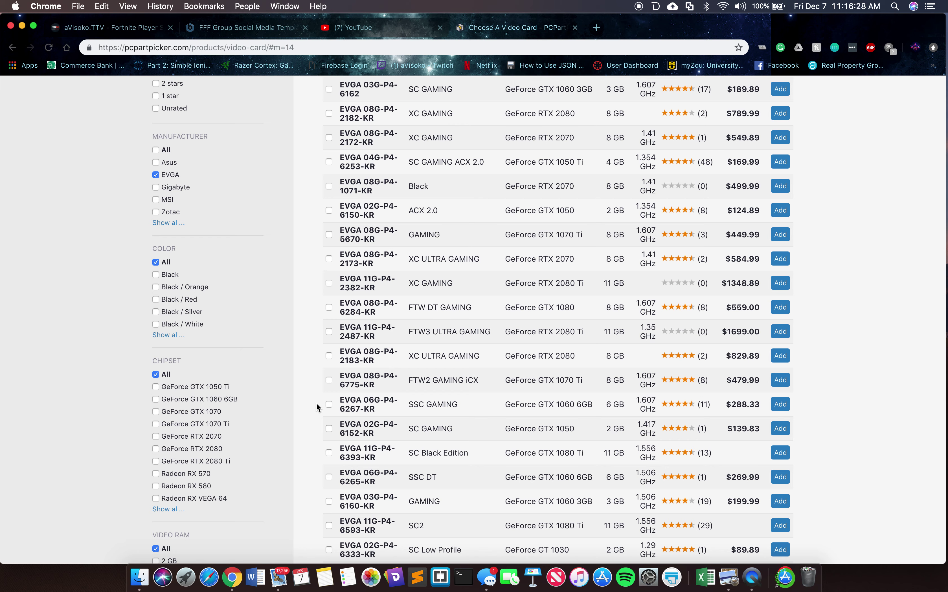
left_click(156, 412)
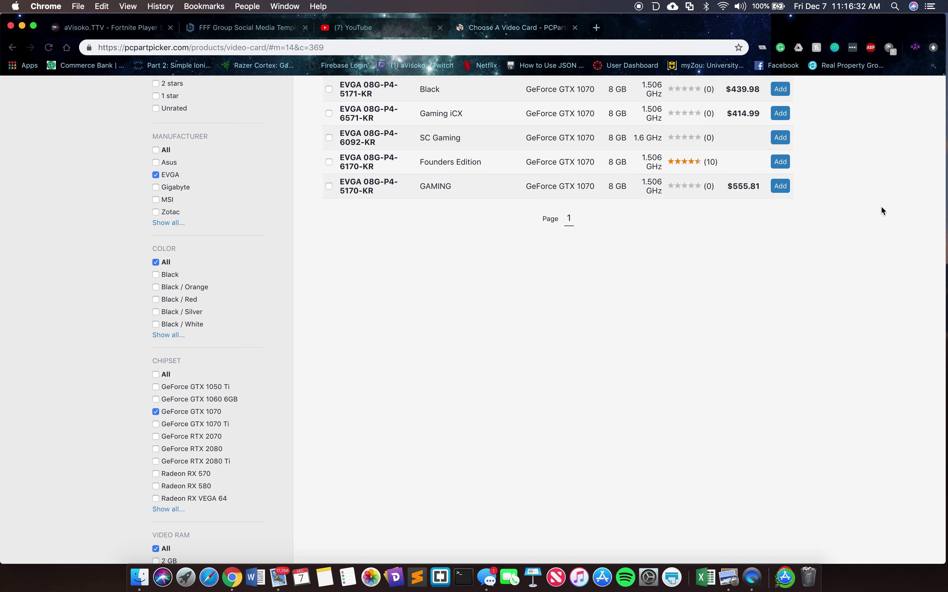
scroll(876, 212, "up", 10)
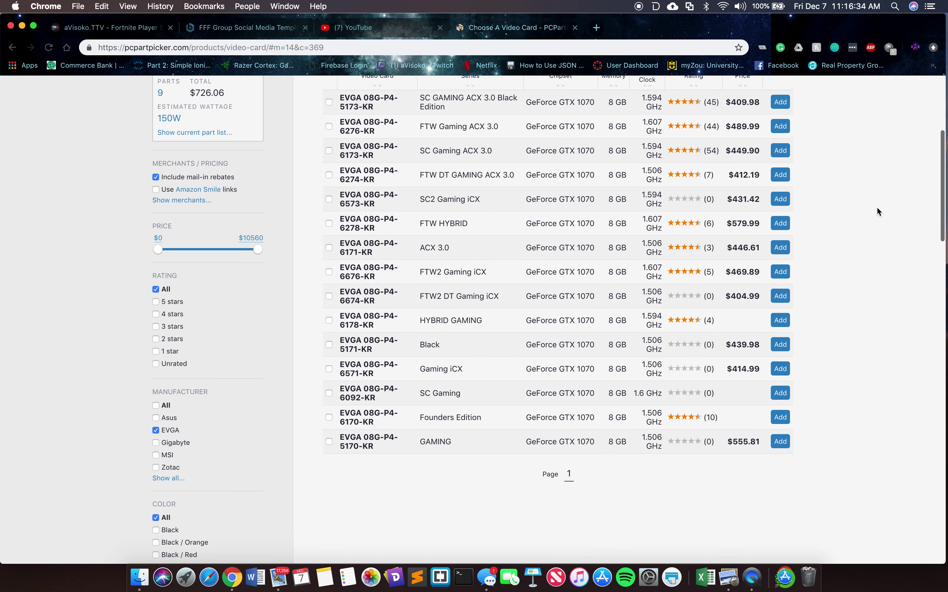
scroll(877, 206, "up", 2)
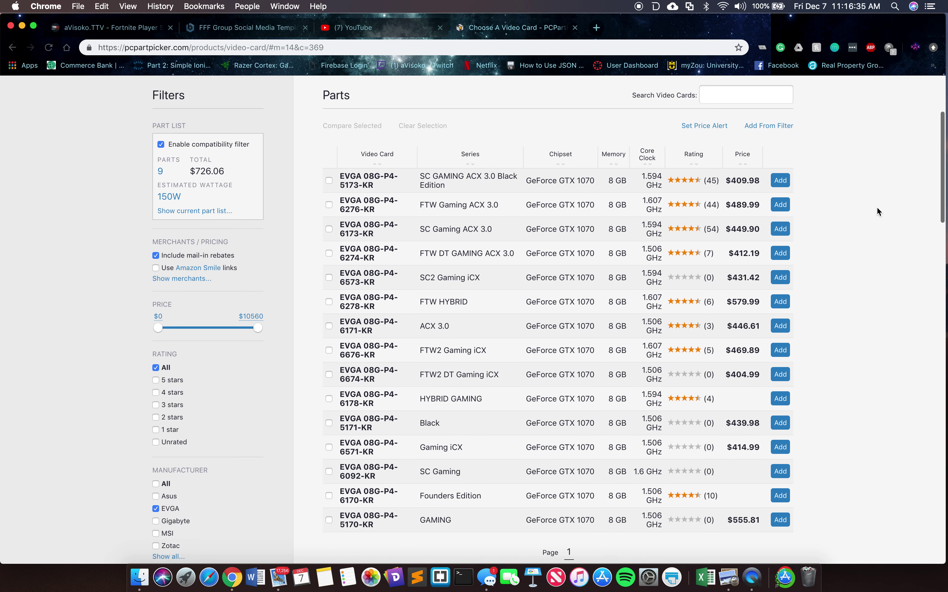
Step: Review the EVGA GTX 1070 FTW Gaming ACX 3.0 product page, priced from $429.00, and add it
left_click(382, 204)
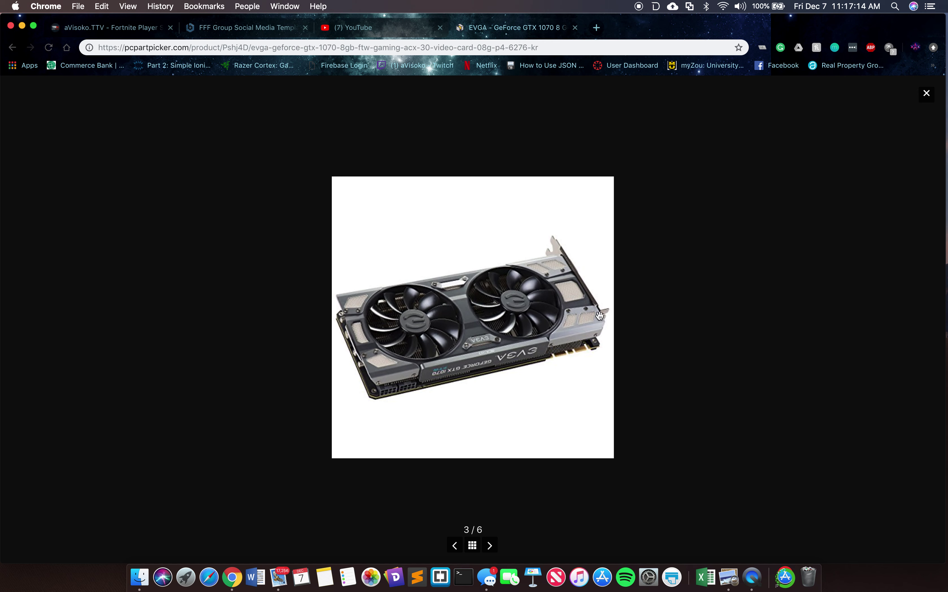
left_click(927, 94)
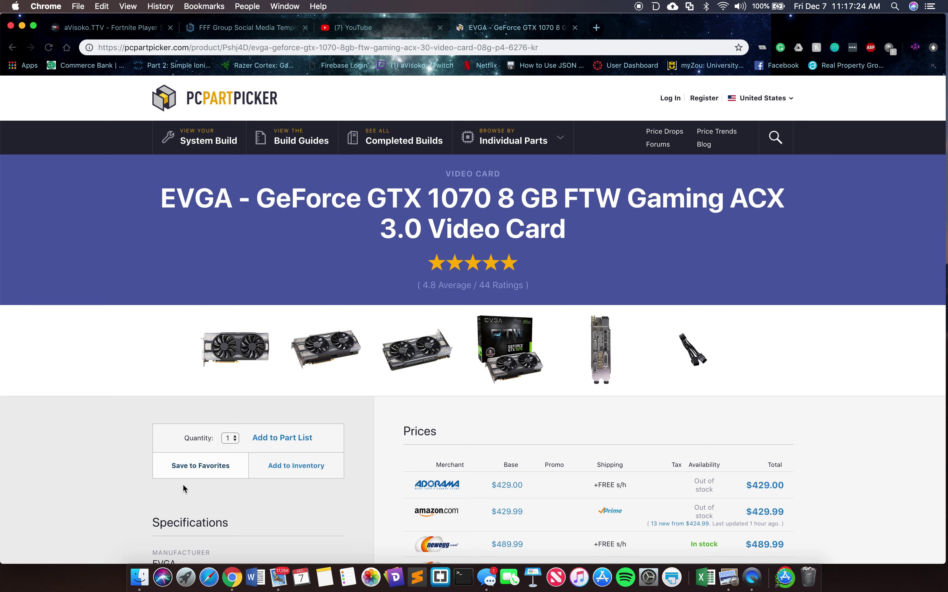
scroll(300, 441, "down", 5)
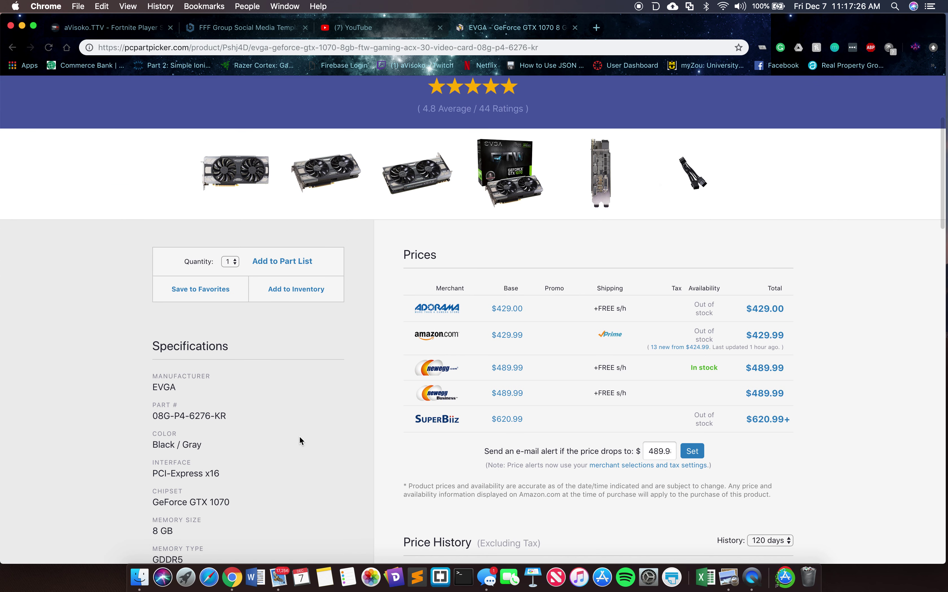
scroll(299, 441, "up", 4)
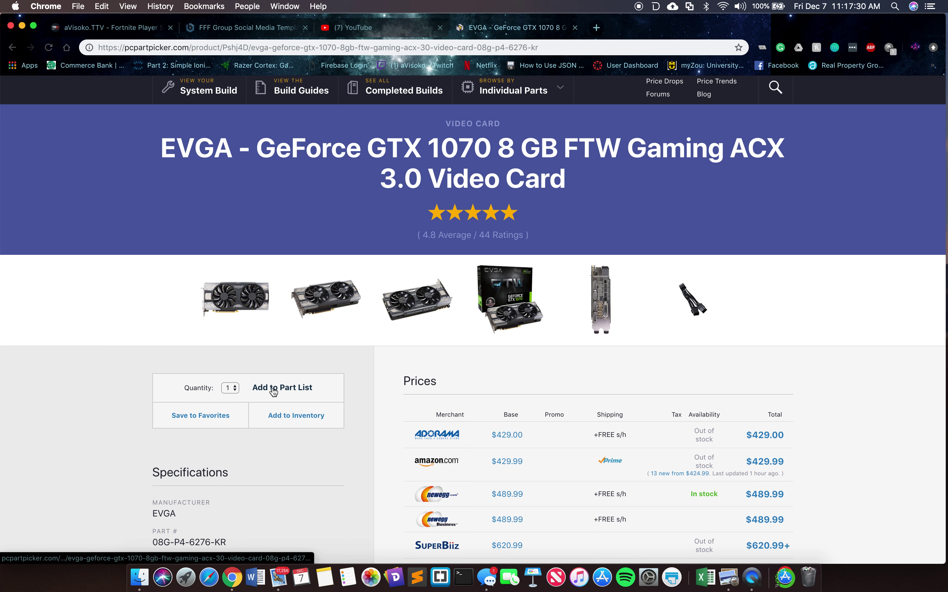
left_click(282, 390)
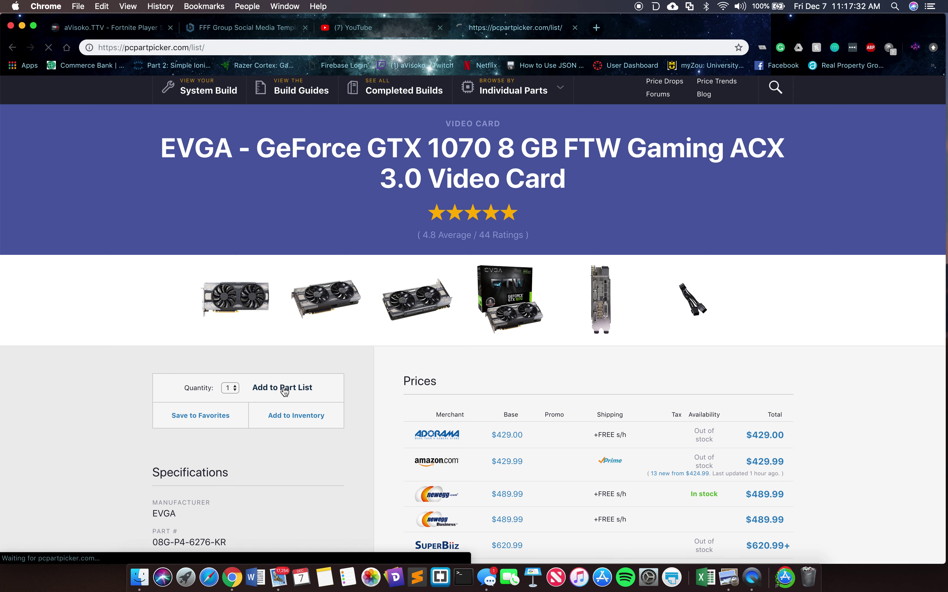
Step: Scroll the part list to confirm the GTX 1070 at $489.99 and the $1216.05 total
scroll(827, 436, "down", 10)
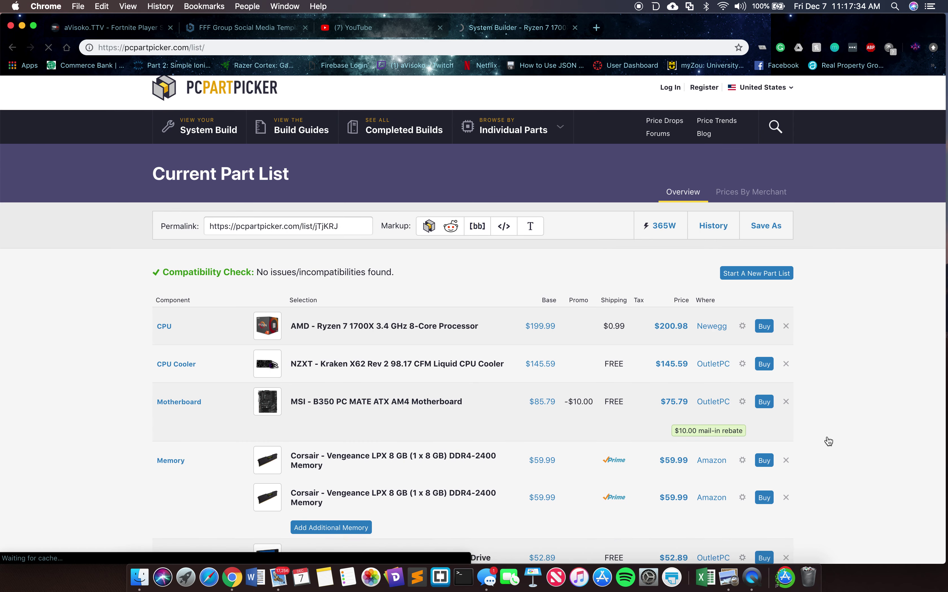
scroll(827, 437, "down", 5)
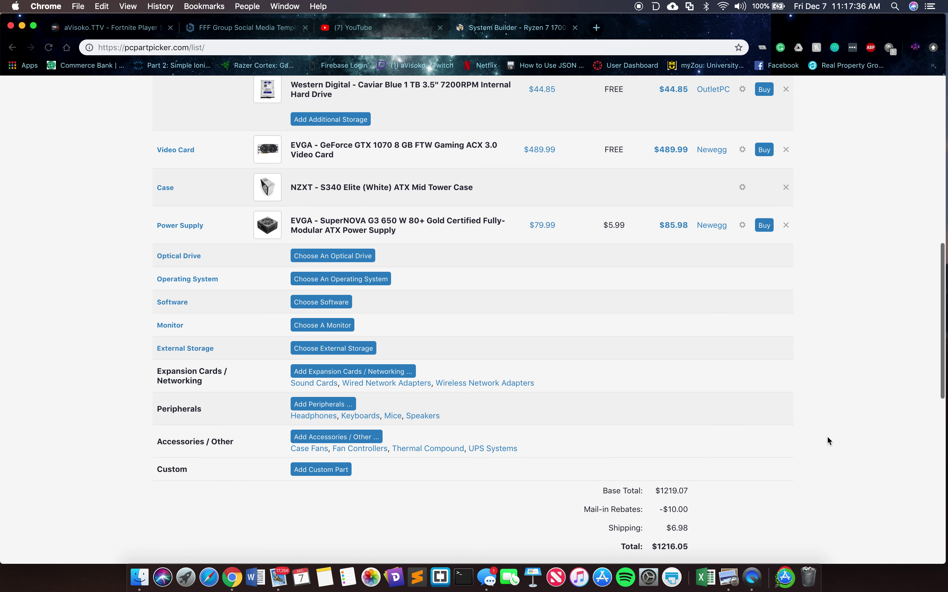
scroll(827, 437, "up", 2)
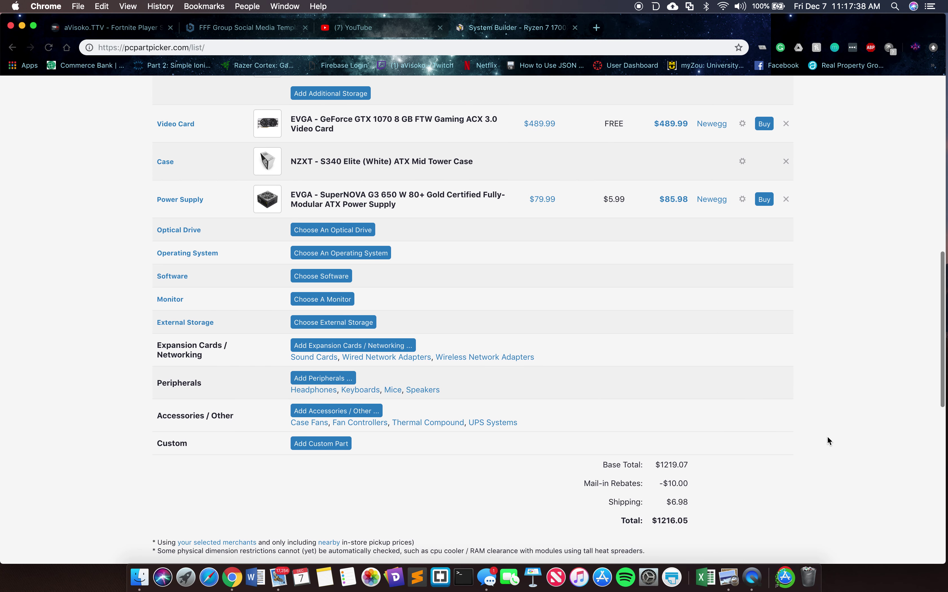
scroll(827, 436, "up", 3)
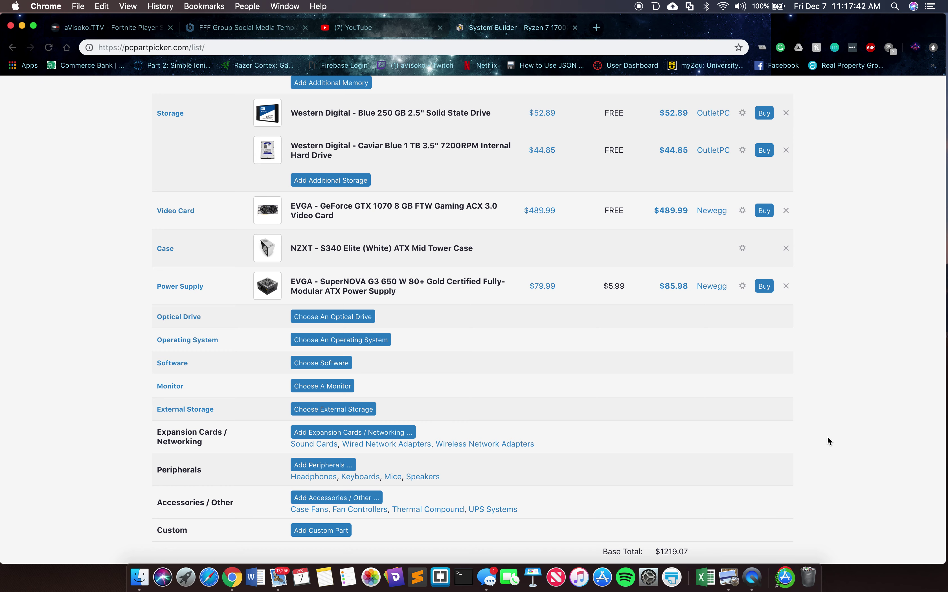
scroll(827, 437, "up", 4)
scroll(827, 440, "up", 1)
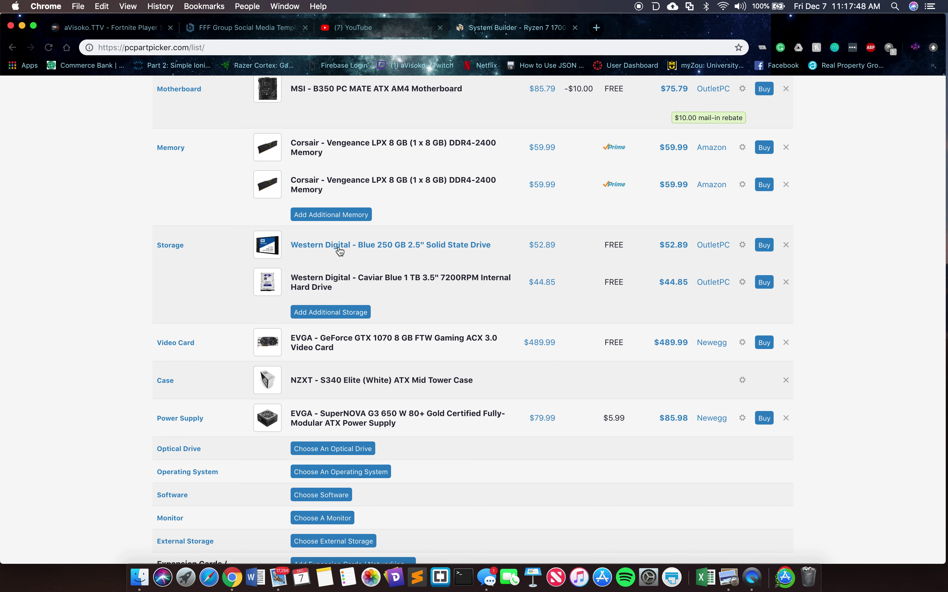
scroll(339, 250, "up", 3)
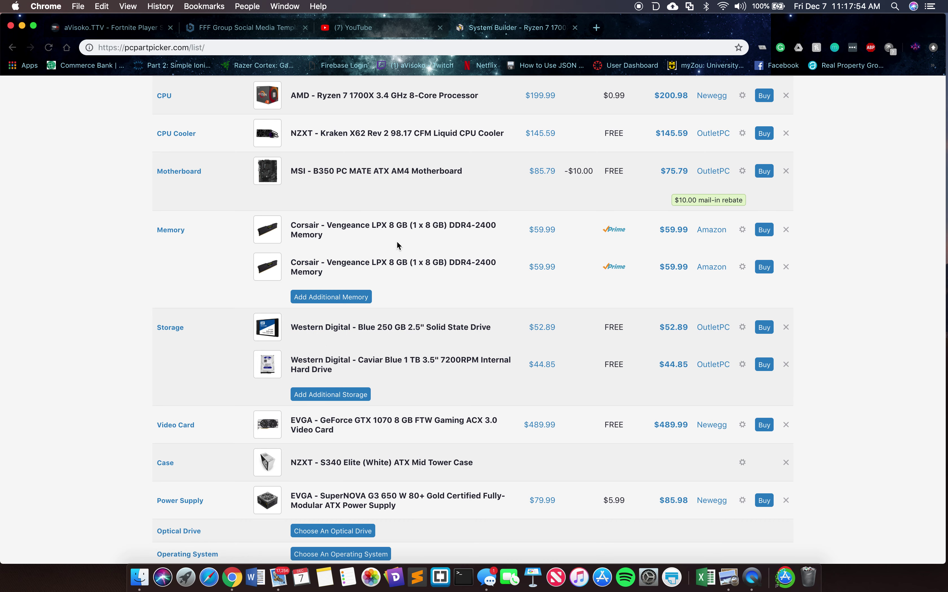
scroll(398, 246, "up", 3)
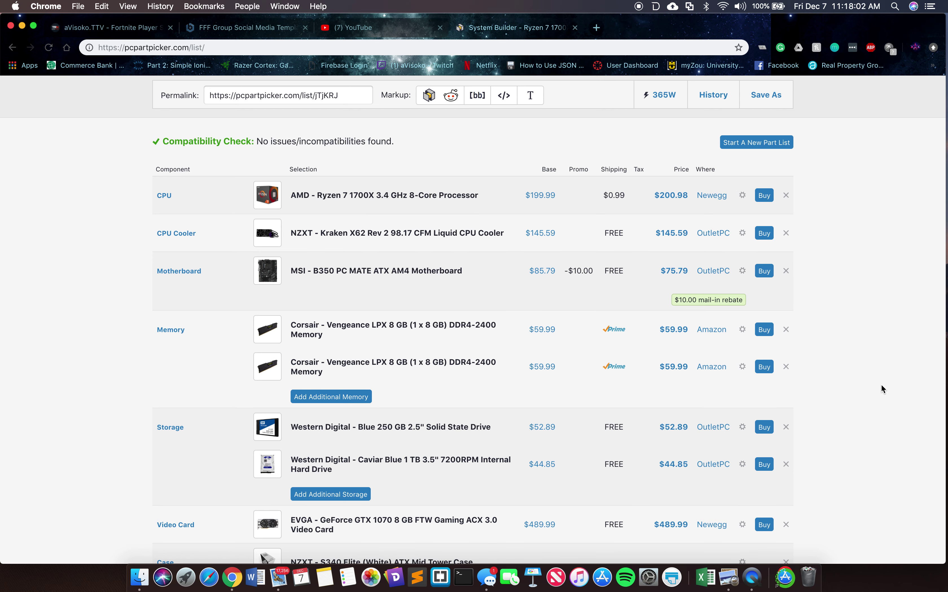
scroll(853, 400, "down", 10)
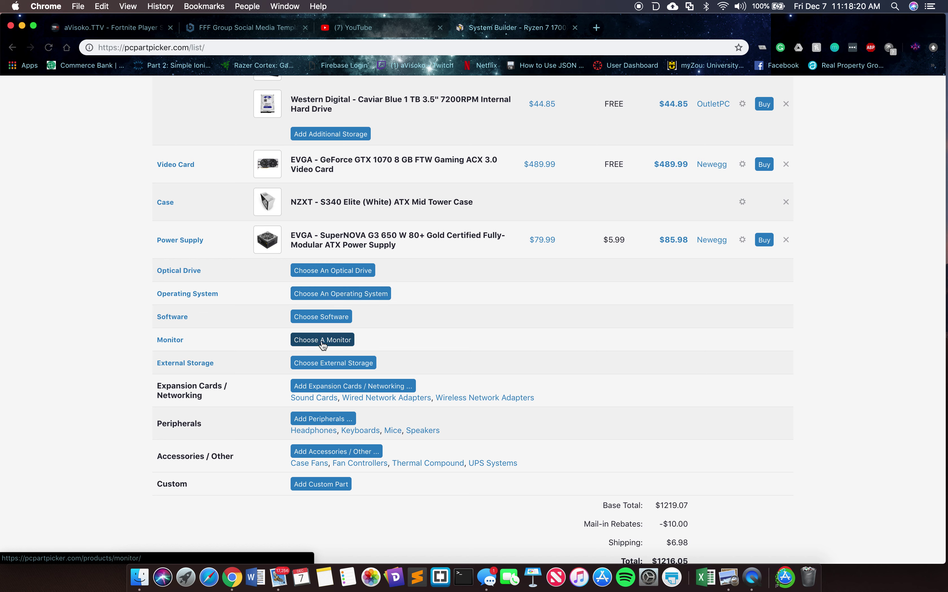
scroll(825, 461, "down", 5)
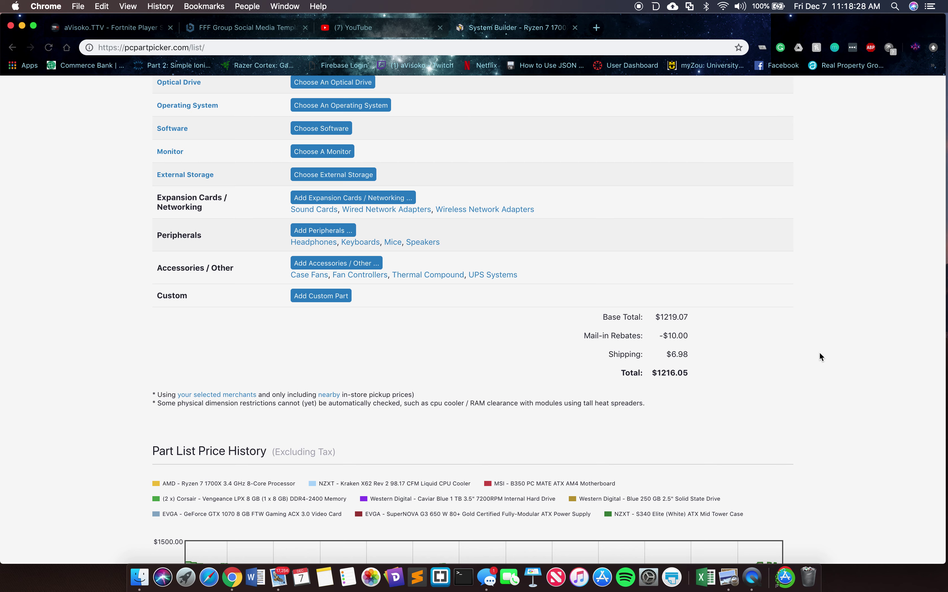
scroll(819, 352, "up", 15)
scroll(819, 352, "down", 3)
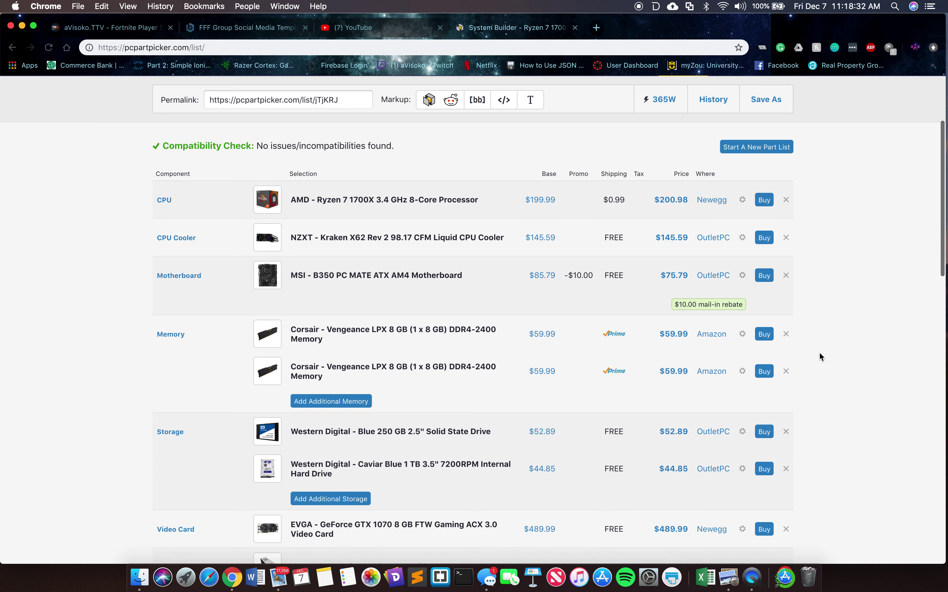
scroll(820, 354, "down", 10)
scroll(820, 354, "up", 9)
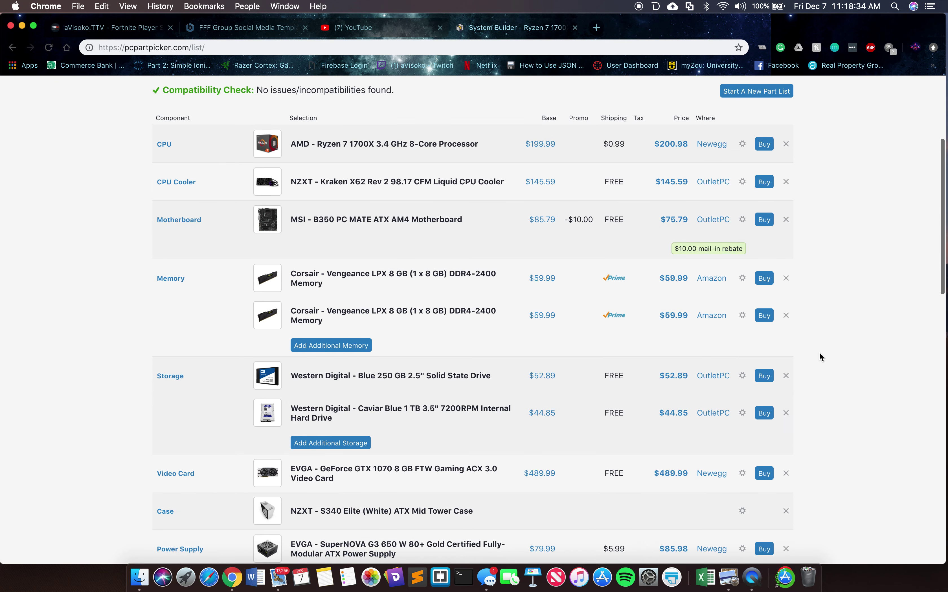
scroll(819, 352, "down", 2)
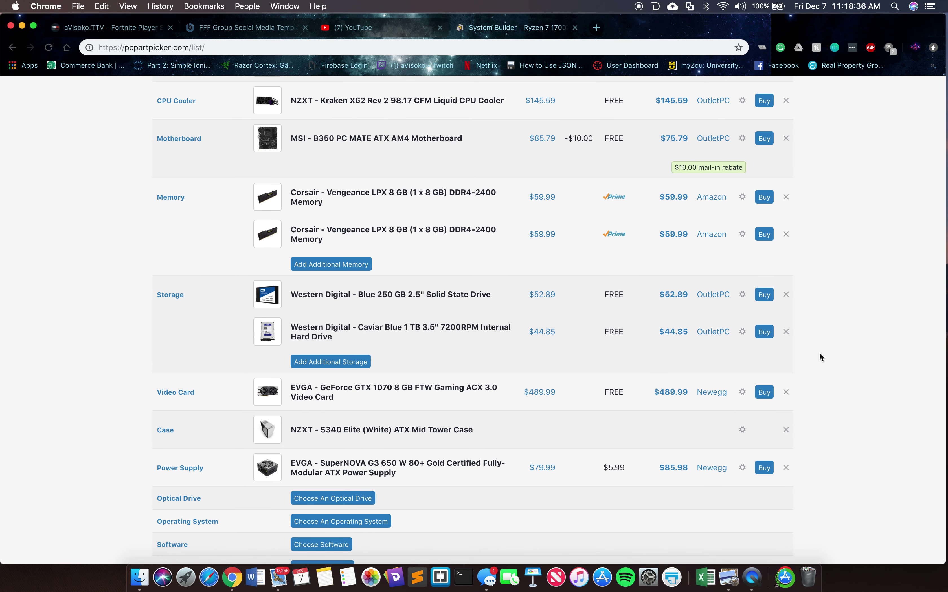
scroll(819, 353, "up", 5)
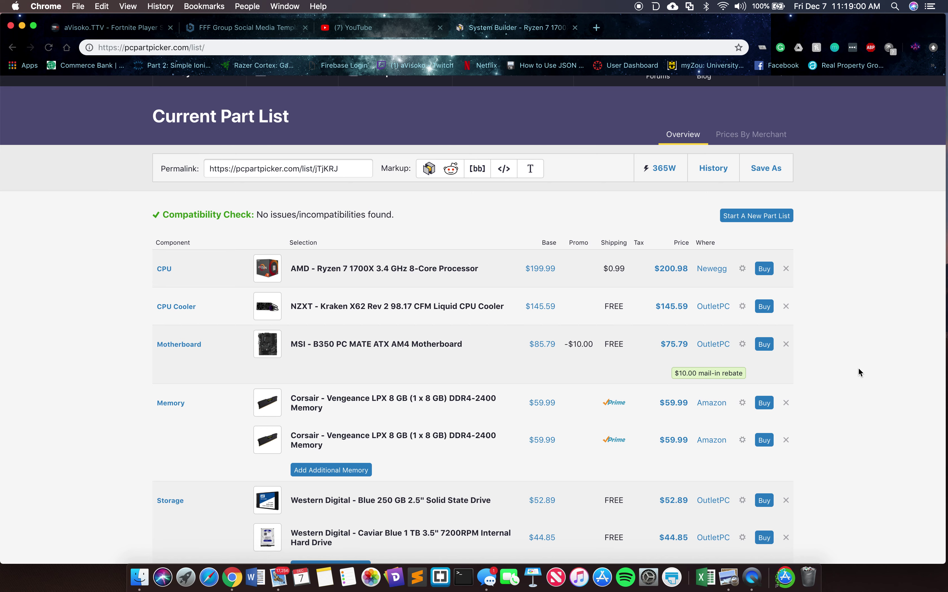
scroll(859, 369, "down", 6)
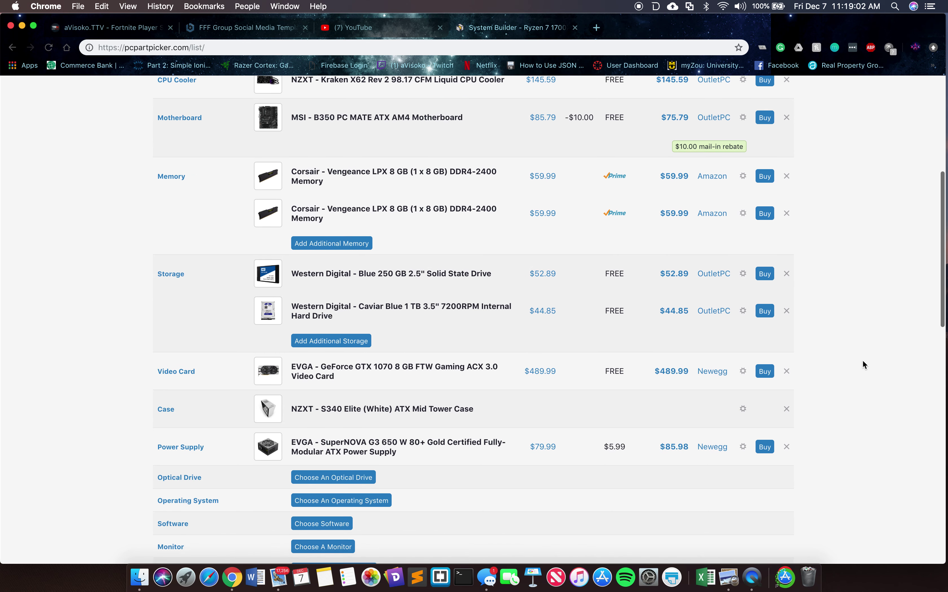
scroll(863, 360, "down", 4)
scroll(863, 356, "up", 9)
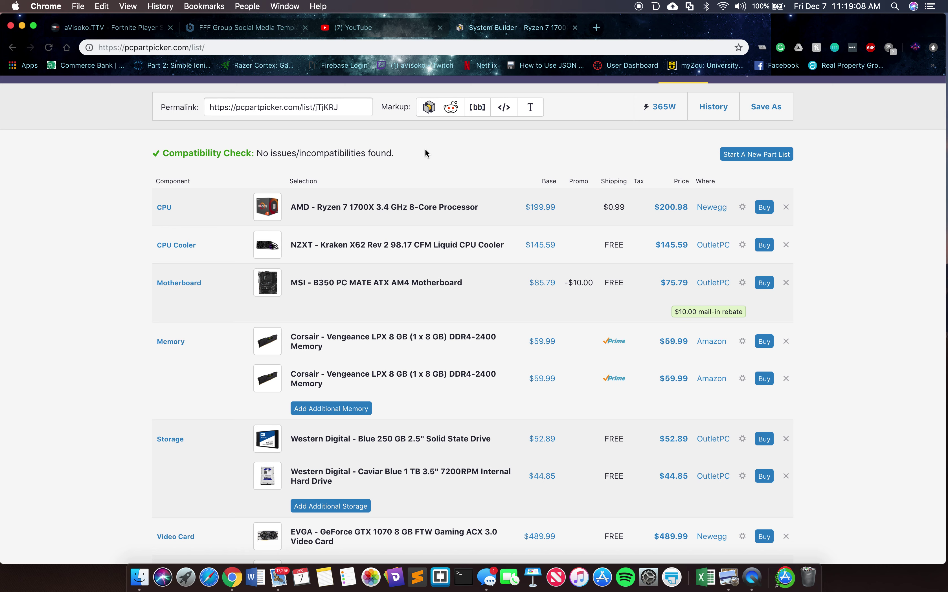
scroll(383, 505, "down", 5)
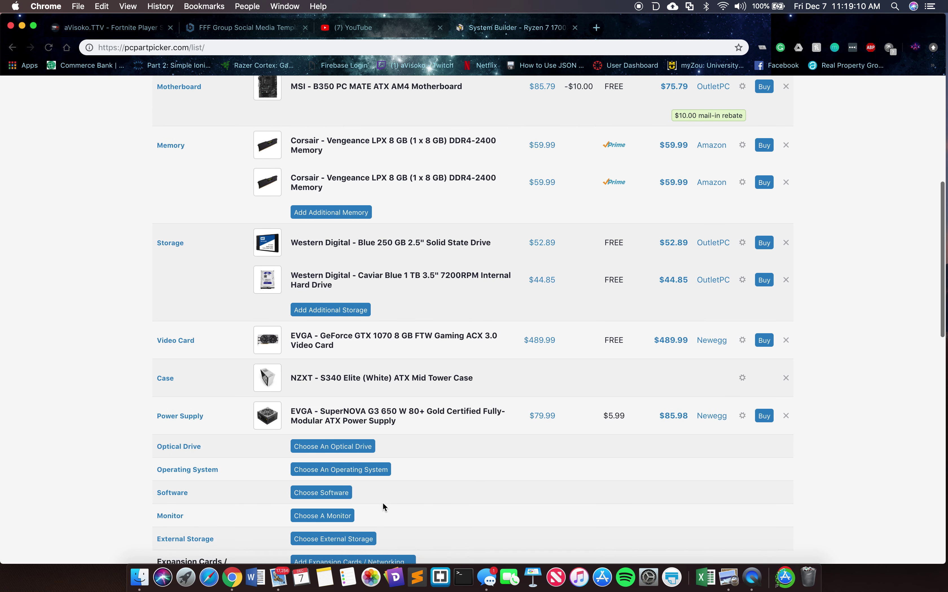
scroll(905, 188, "up", 2)
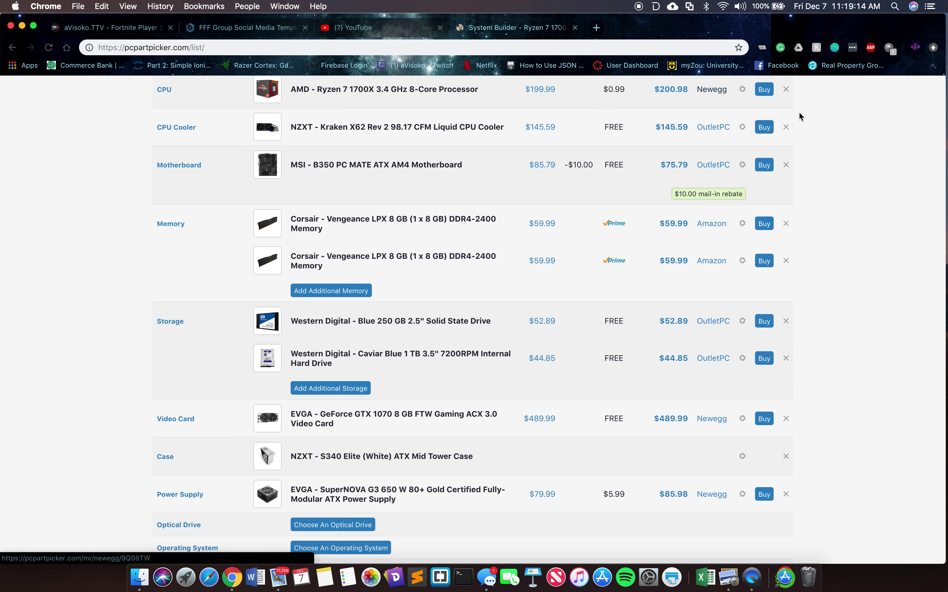
scroll(891, 274, "up", 3)
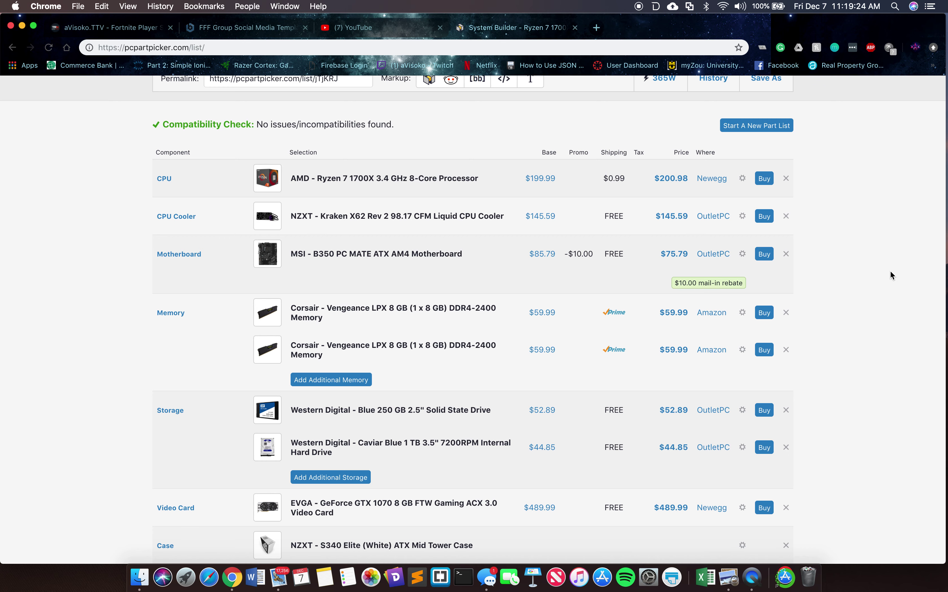
scroll(891, 270, "up", 5)
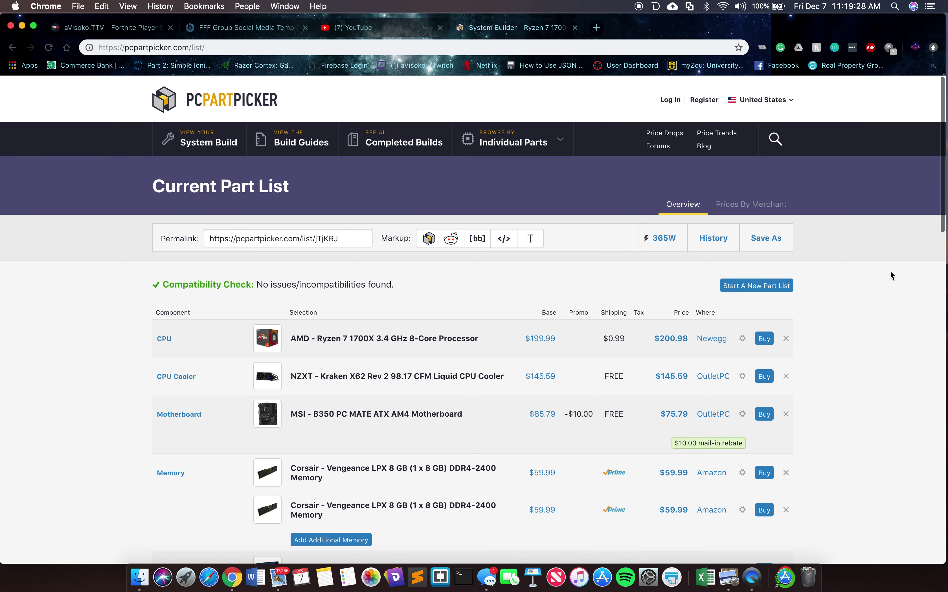